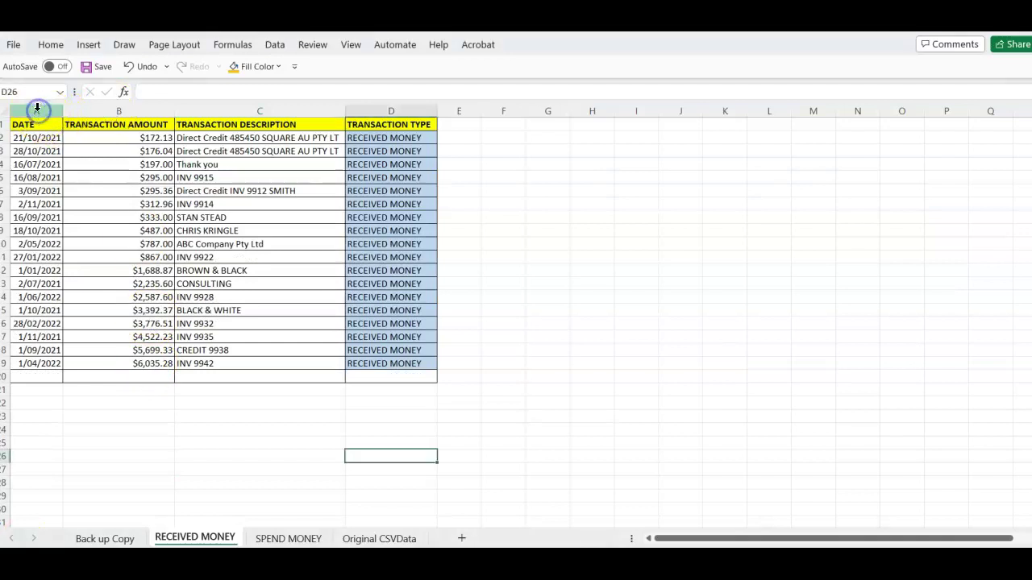
Insert a new column A headed 'Bank Account' and widen it to fit
{"action": "right_click", "coordinate": [37, 108]}
{"action": "left_click", "coordinate": [71, 250]}
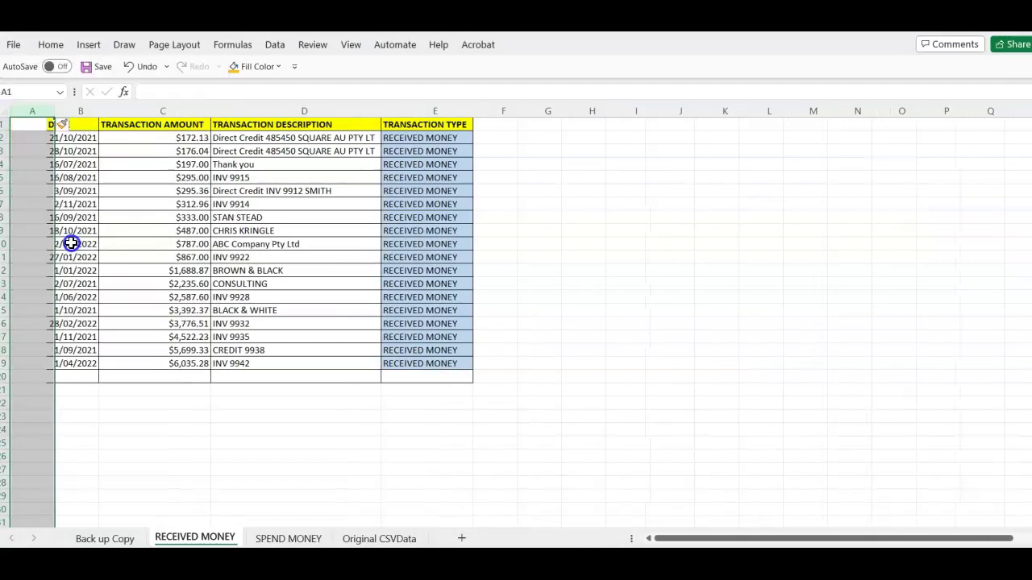
{"action": "left_click", "coordinate": [81, 257]}
{"action": "left_click", "coordinate": [19, 125]}
{"action": "type", "text": "Bank Acco"}
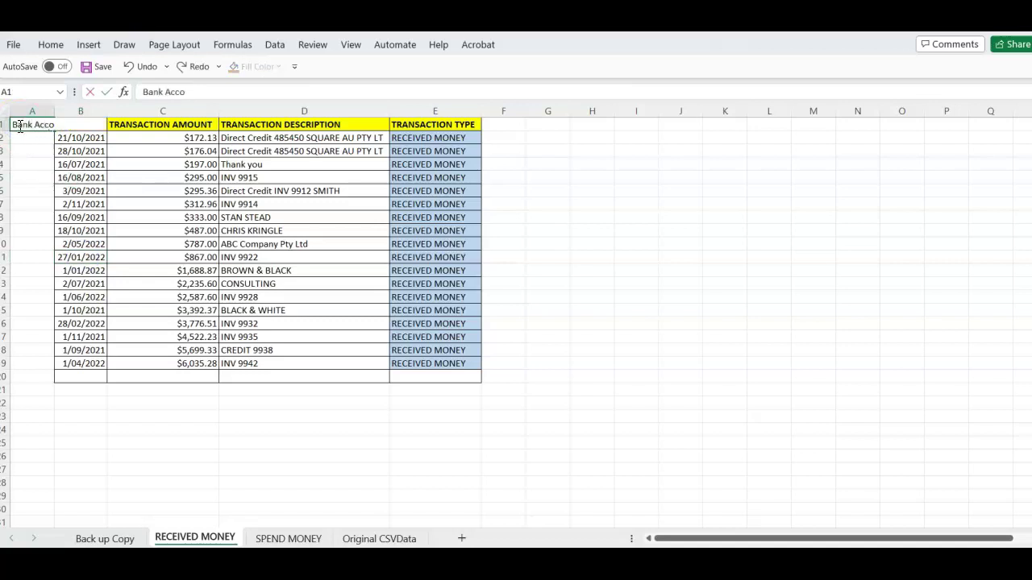
{"action": "type", "text": "unt"}
{"action": "key", "text": "Return"}
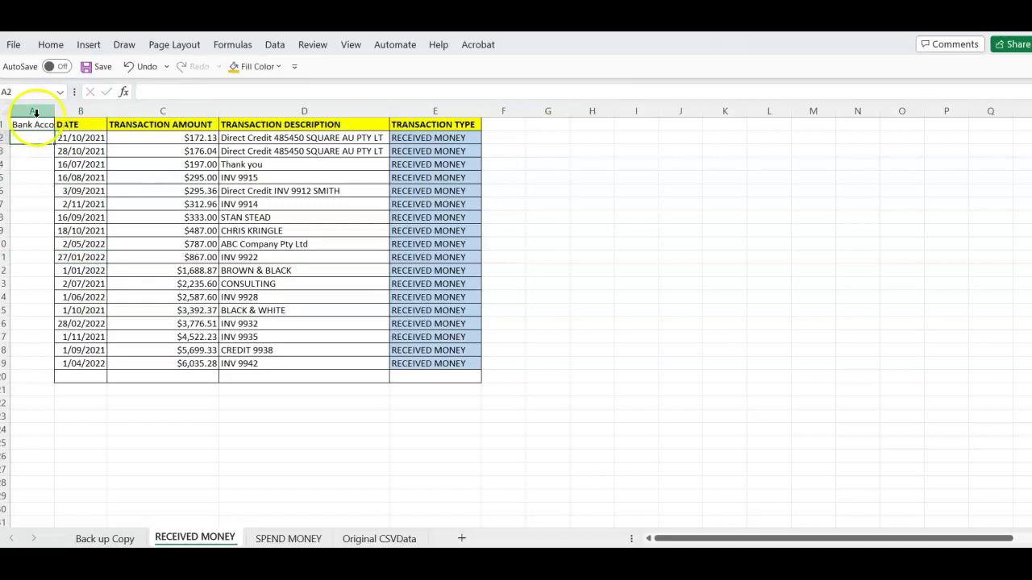
{"action": "double_click", "coordinate": [54, 112]}
{"action": "left_click", "coordinate": [28, 178]}
Enter the bank account number in A2 and paste it into A3:A19
{"action": "left_click", "coordinate": [51, 137]}
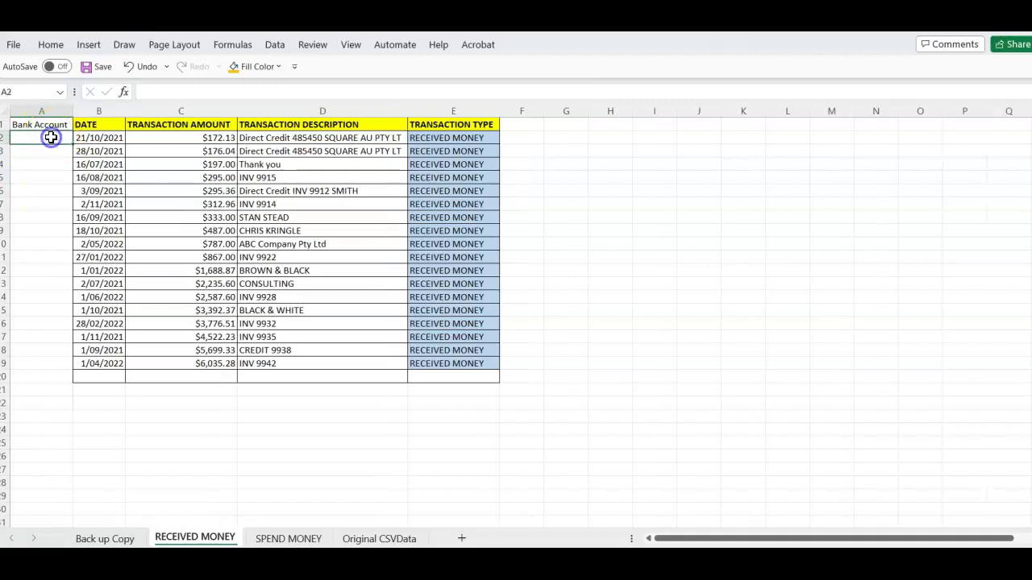
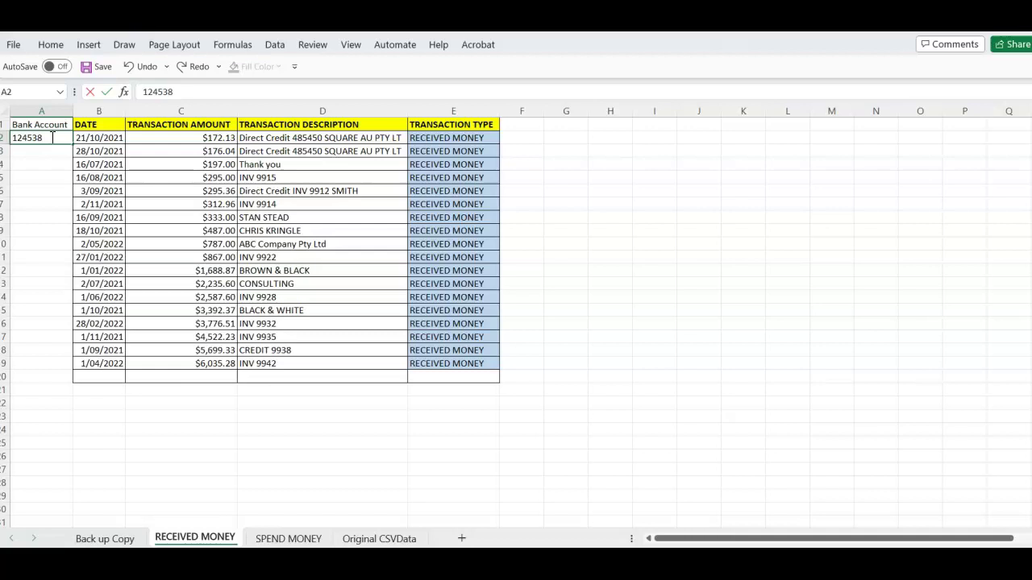
{"action": "key", "text": "Return"}
{"action": "left_click", "coordinate": [51, 138]}
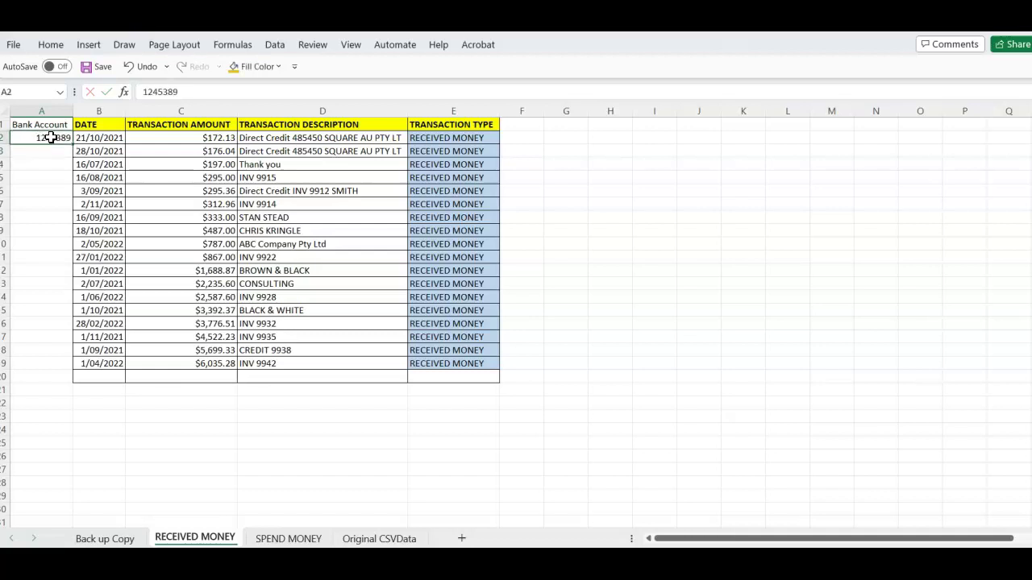
{"action": "left_click_drag", "start_coordinate": [36, 150], "coordinate": [35, 365]}
{"action": "key", "text": "ctrl+v"}
{"action": "left_click", "coordinate": [105, 380]}
{"action": "left_click", "coordinate": [58, 204]}
{"action": "left_click", "coordinate": [41, 151]}
{"action": "key", "text": "Escape"}
{"action": "left_click", "coordinate": [498, 246]}
{"action": "left_click", "coordinate": [570, 191]}
{"action": "left_click", "coordinate": [522, 126]}
Type 'Is this BUSINESS INCOME (YES/NO)' in F1 and set the cell to wrap text
{"action": "type", "text": "Is"}
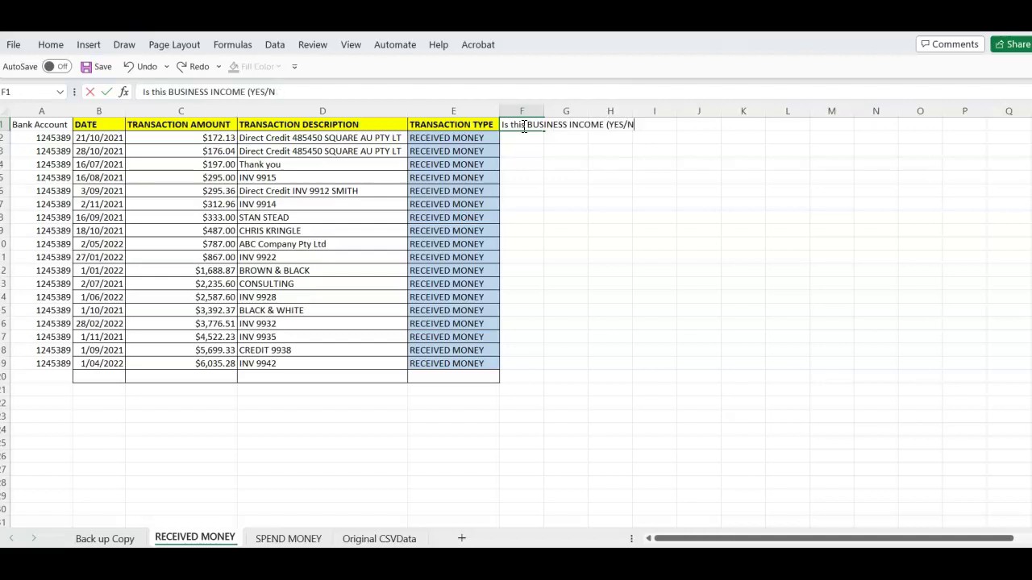
{"action": "left_click", "coordinate": [571, 228]}
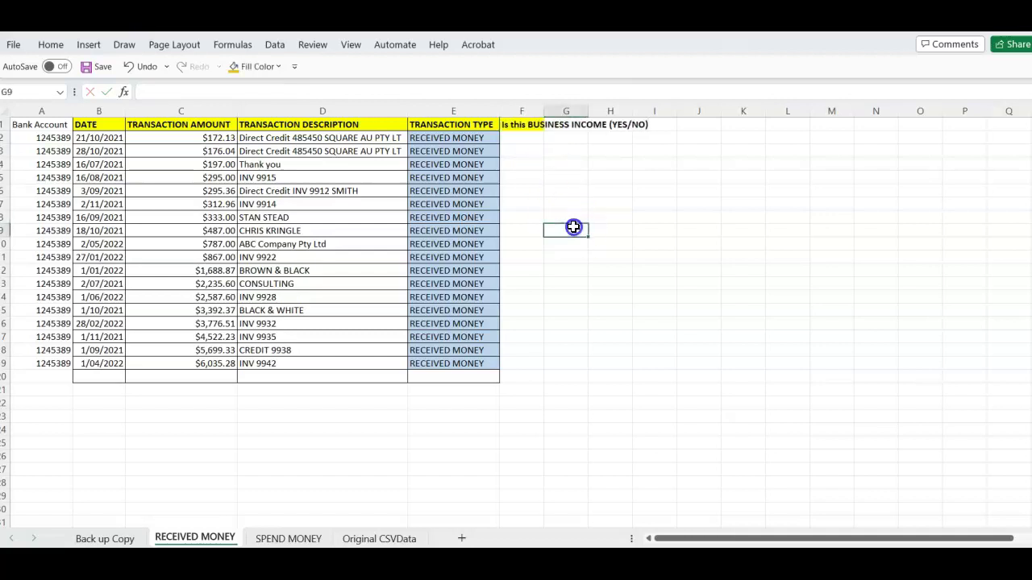
{"action": "left_click", "coordinate": [525, 127]}
{"action": "right_click", "coordinate": [523, 127]}
{"action": "left_click", "coordinate": [577, 468]}
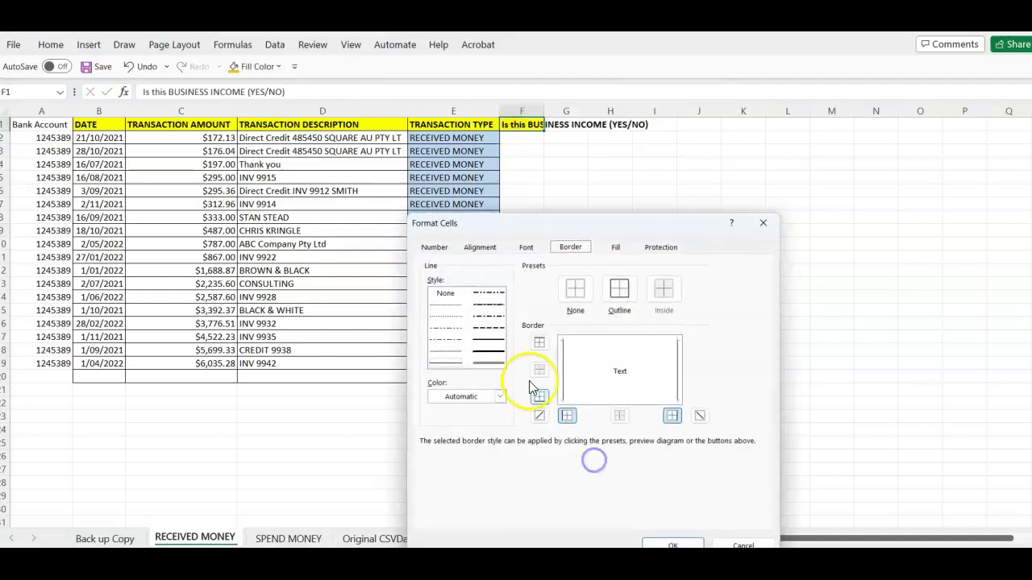
{"action": "left_click", "coordinate": [480, 247]}
{"action": "left_click", "coordinate": [432, 371]}
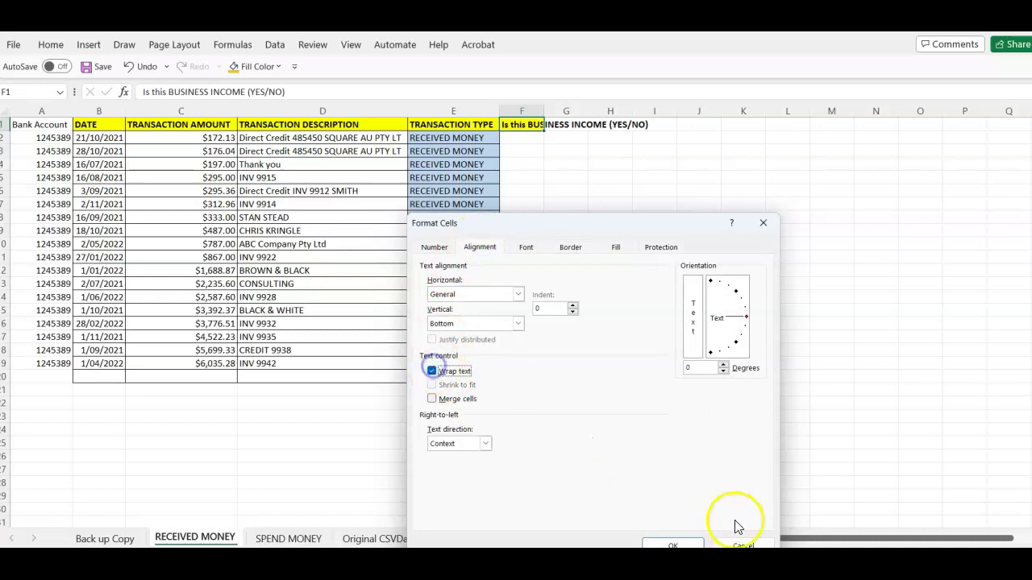
{"action": "left_click", "coordinate": [672, 545]}
{"action": "left_click", "coordinate": [587, 348]}
Fill F1 light green, widen column F and shorten row 1
{"action": "left_click", "coordinate": [509, 152]}
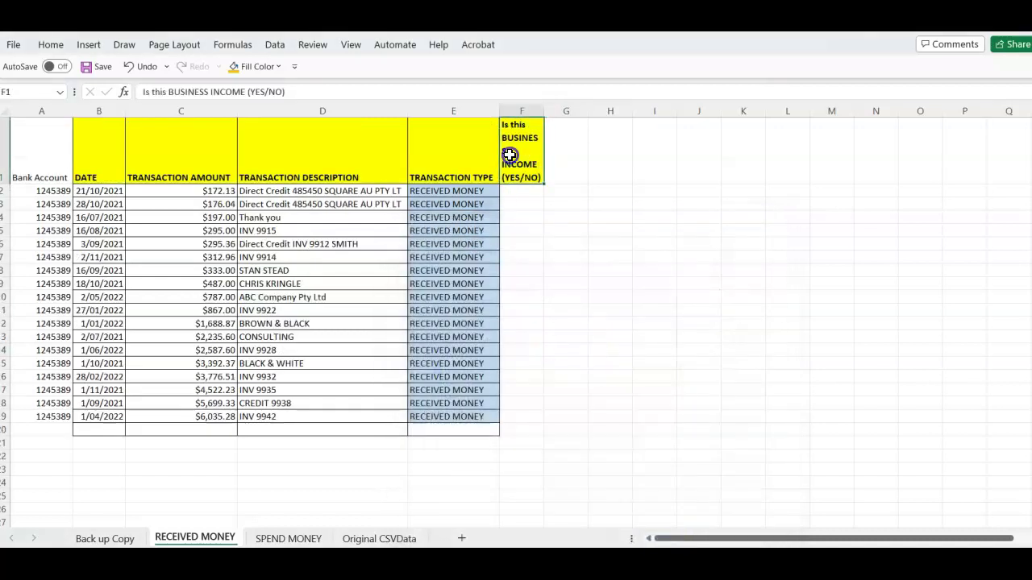
{"action": "left_click", "coordinate": [266, 66]}
{"action": "left_click", "coordinate": [320, 126]}
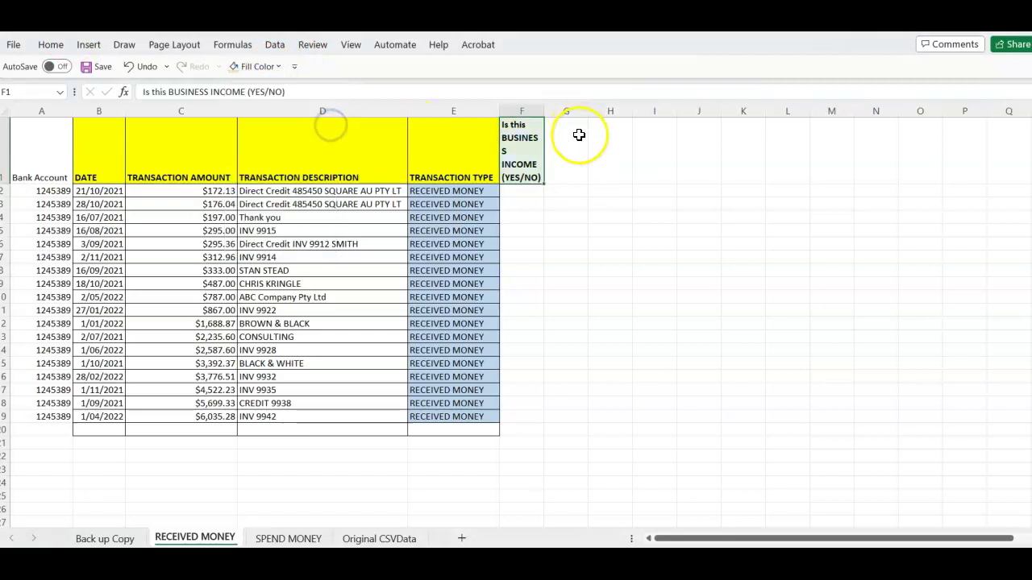
{"action": "left_click_drag", "start_coordinate": [544, 111], "coordinate": [570, 118]}
{"action": "left_click", "coordinate": [317, 267]}
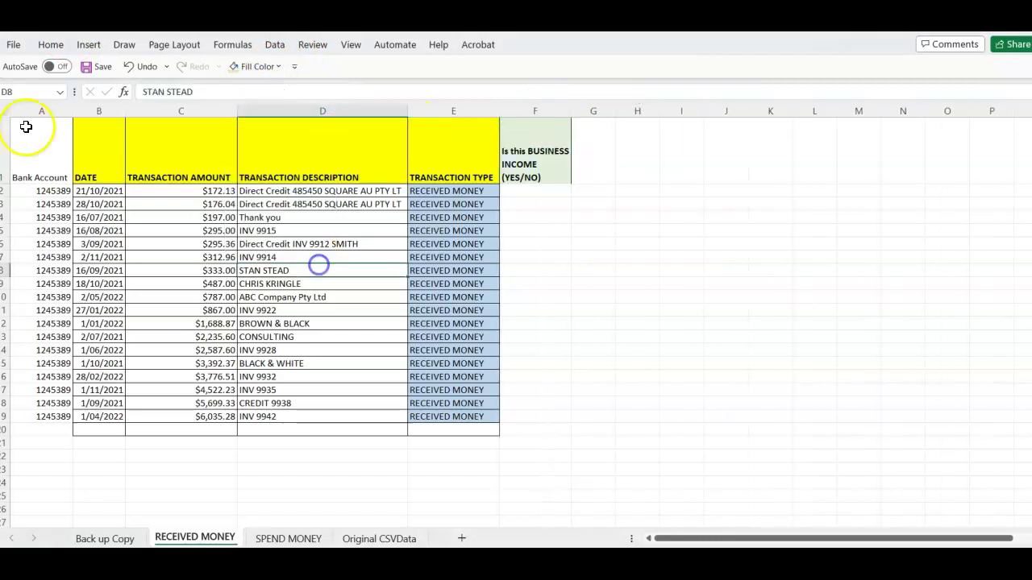
{"action": "left_click", "coordinate": [5, 110]}
{"action": "left_click_drag", "start_coordinate": [8, 184], "coordinate": [8, 171]}
{"action": "left_click", "coordinate": [210, 221]}
{"action": "left_click", "coordinate": [486, 244]}
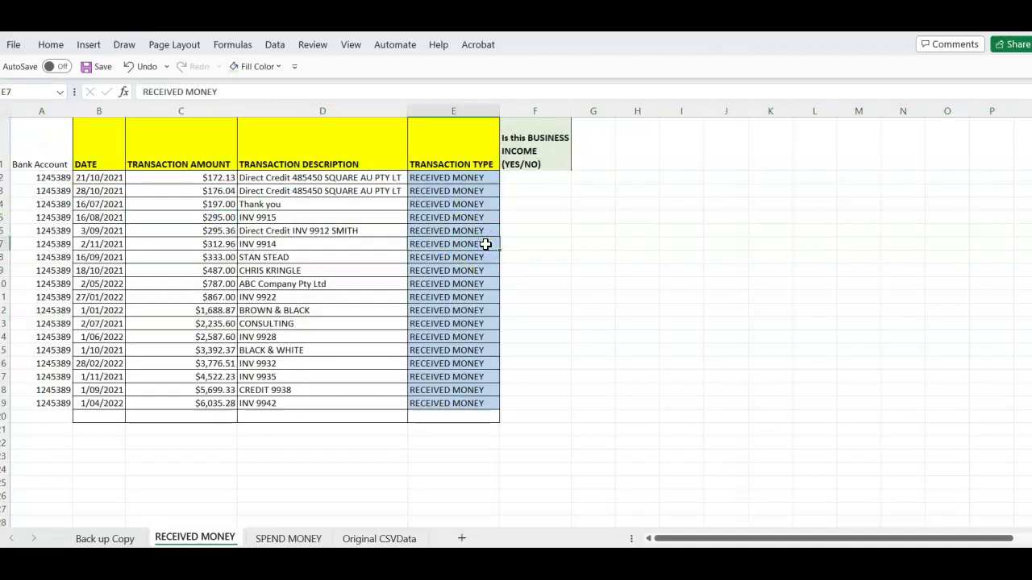
{"action": "key", "text": "Return"}
{"action": "key", "text": "Return"}
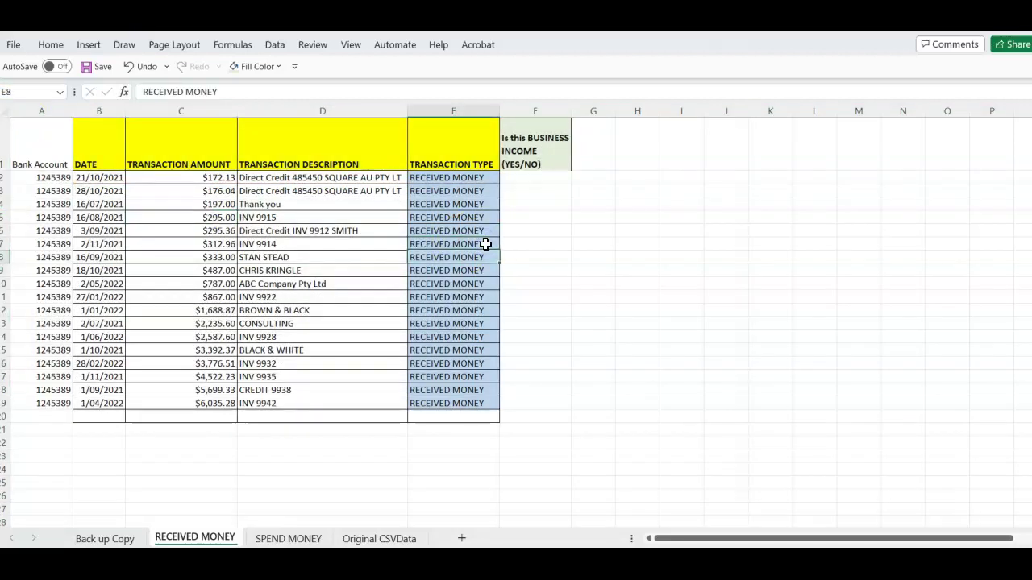
Enter YES in F2 and copy it down through F7
{"action": "left_click", "coordinate": [548, 177]}
{"action": "type", "text": "YES"}
{"action": "key", "text": "Return"}
{"action": "left_click", "coordinate": [548, 179]}
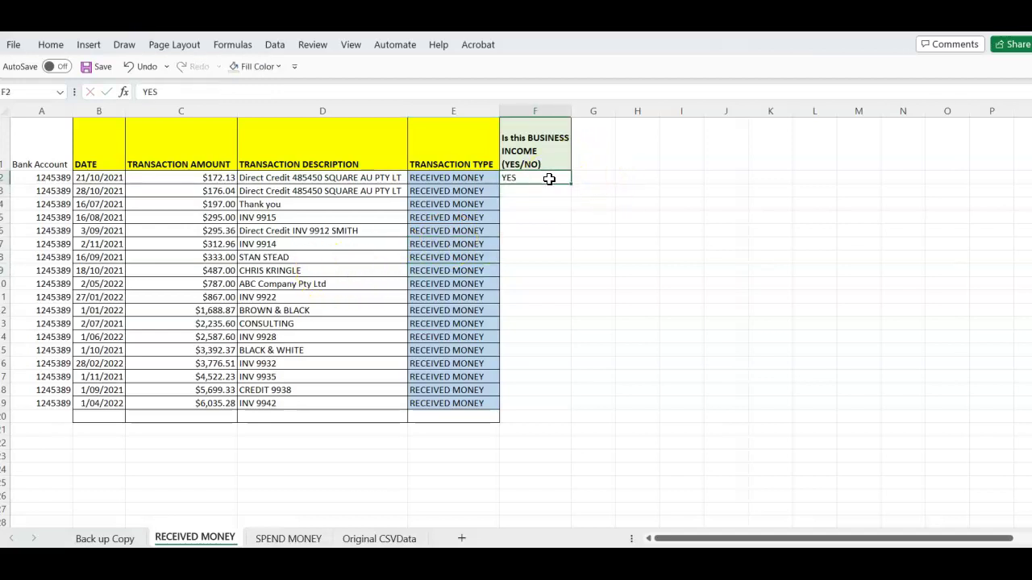
{"action": "key", "text": "Down"}
{"action": "type", "text": "YES"}
{"action": "key", "text": "Down"}
{"action": "type", "text": "YES"}
{"action": "key", "text": "Down"}
{"action": "type", "text": "YES"}
{"action": "key", "text": "Down"}
{"action": "type", "text": "YES"}
{"action": "key", "text": "Down"}
{"action": "type", "text": "YES"}
{"action": "key", "text": "Down"}
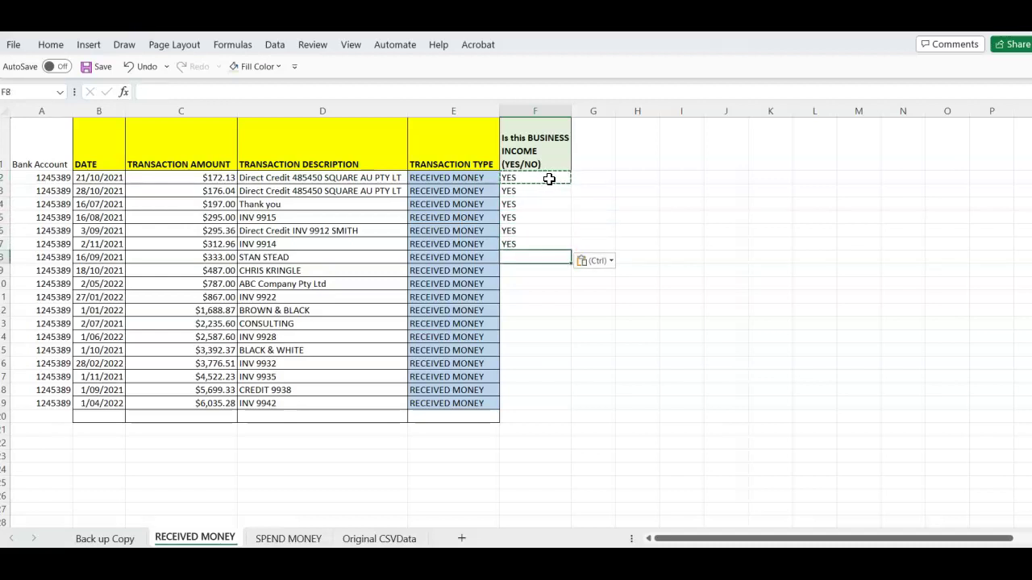
{"action": "type", "text": "N"}
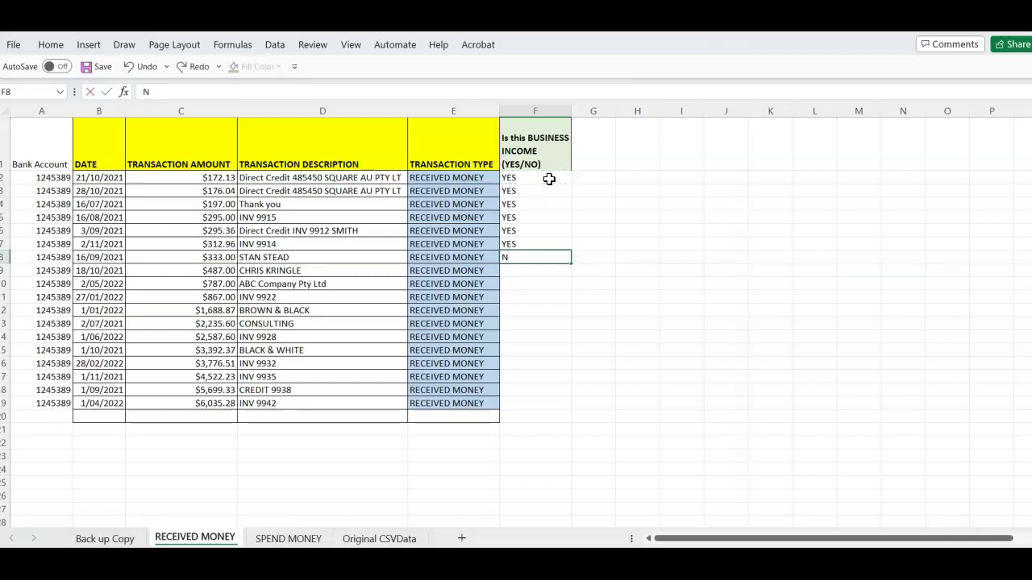
{"action": "type", "text": "O"}
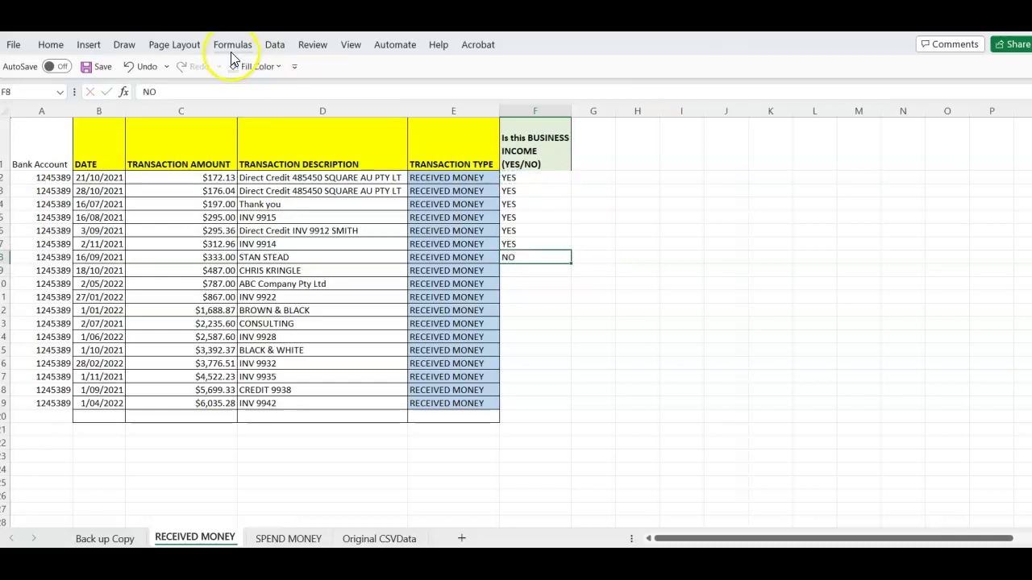
{"action": "left_click", "coordinate": [52, 45]}
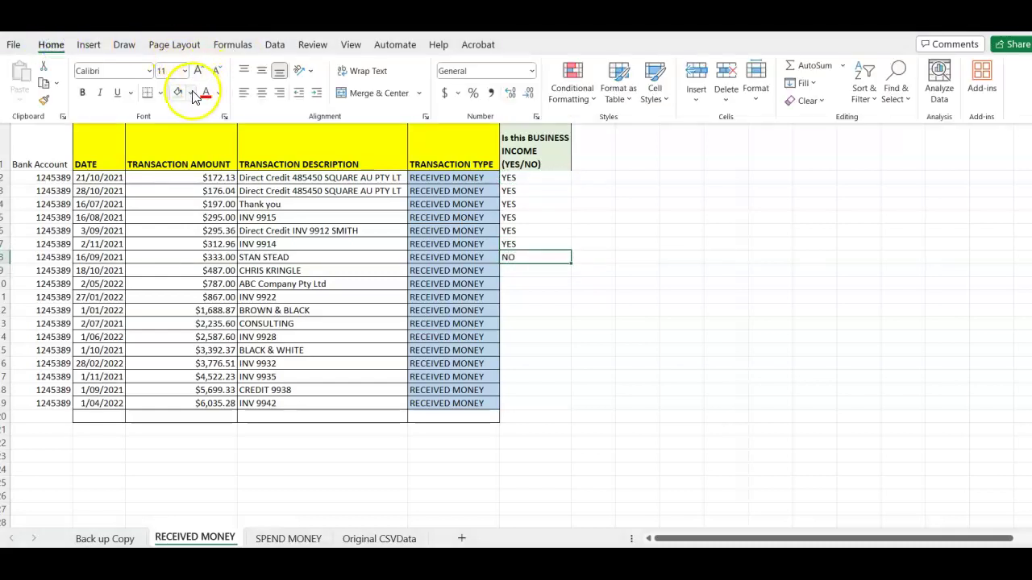
{"action": "left_click", "coordinate": [191, 93]}
{"action": "left_click", "coordinate": [200, 222]}
Put YES in F9 and copy the orange NO into F10 for ABC Company Pty Ltd
{"action": "left_click", "coordinate": [534, 244]}
{"action": "key", "text": "ctrl+c"}
{"action": "key", "text": "Down"}
{"action": "key", "text": "Down"}
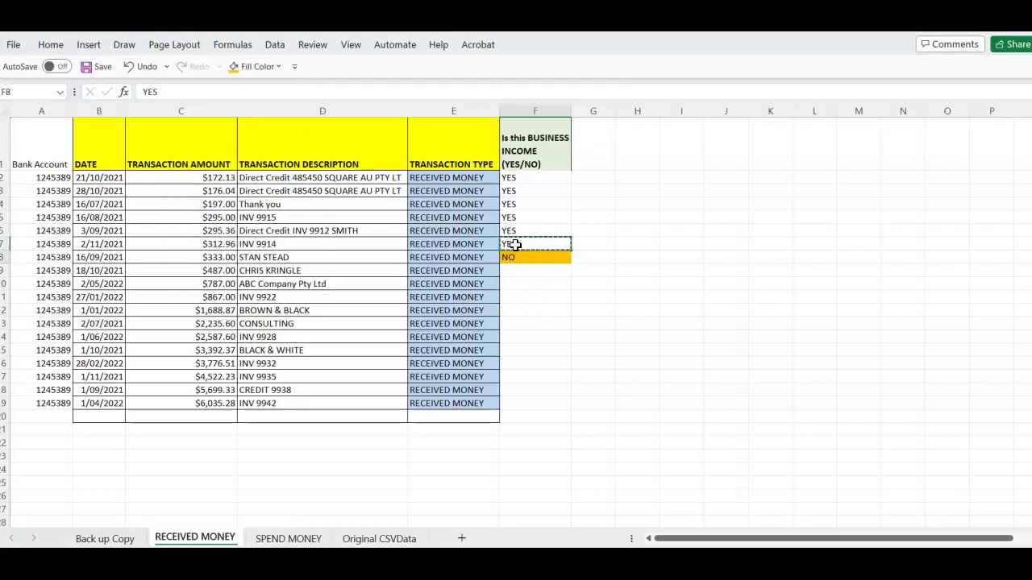
{"action": "key", "text": "ctrl+v"}
{"action": "key", "text": "Down"}
{"action": "key", "text": "Up"}
{"action": "key", "text": "Up"}
{"action": "key", "text": "ctrl+c"}
{"action": "key", "text": "Down"}
{"action": "key", "text": "Down"}
{"action": "key", "text": "ctrl+v"}
{"action": "key", "text": "Up"}
{"action": "key", "text": "ctrl+c"}
Paste YES into F11 through F19
{"action": "left_click", "coordinate": [526, 298]}
{"action": "key", "text": "ctrl+v"}
{"action": "key", "text": "Down"}
{"action": "key", "text": "ctrl+v"}
{"action": "key", "text": "Down"}
{"action": "key", "text": "ctrl+v"}
{"action": "key", "text": "Down"}
{"action": "key", "text": "ctrl+v"}
{"action": "key", "text": "Down"}
{"action": "key", "text": "ctrl+v"}
{"action": "key", "text": "Down"}
{"action": "key", "text": "ctrl+v"}
{"action": "key", "text": "Down"}
{"action": "key", "text": "ctrl+v"}
{"action": "key", "text": "Down"}
{"action": "key", "text": "ctrl+v"}
{"action": "key", "text": "Down"}
{"action": "key", "text": "ctrl+v"}
{"action": "key", "text": "Down"}
{"action": "key", "text": "Down"}
{"action": "key", "text": "Escape"}
{"action": "key", "text": "Right"}
{"action": "key", "text": "Up"}
{"action": "key", "text": "Up"}
{"action": "key", "text": "Up"}
{"action": "key", "text": "Up"}
{"action": "key", "text": "Up"}
{"action": "key", "text": "Up"}
{"action": "key", "text": "Up"}
{"action": "key", "text": "Up"}
{"action": "key", "text": "Up"}
{"action": "key", "text": "Up"}
{"action": "key", "text": "Up"}
{"action": "key", "text": "Up"}
{"action": "key", "text": "Up"}
{"action": "key", "text": "Up"}
{"action": "key", "text": "Up"}
{"action": "key", "text": "Up"}
{"action": "key", "text": "Up"}
{"action": "key", "text": "Up"}
{"action": "key", "text": "Up"}
{"action": "key", "text": "Up"}
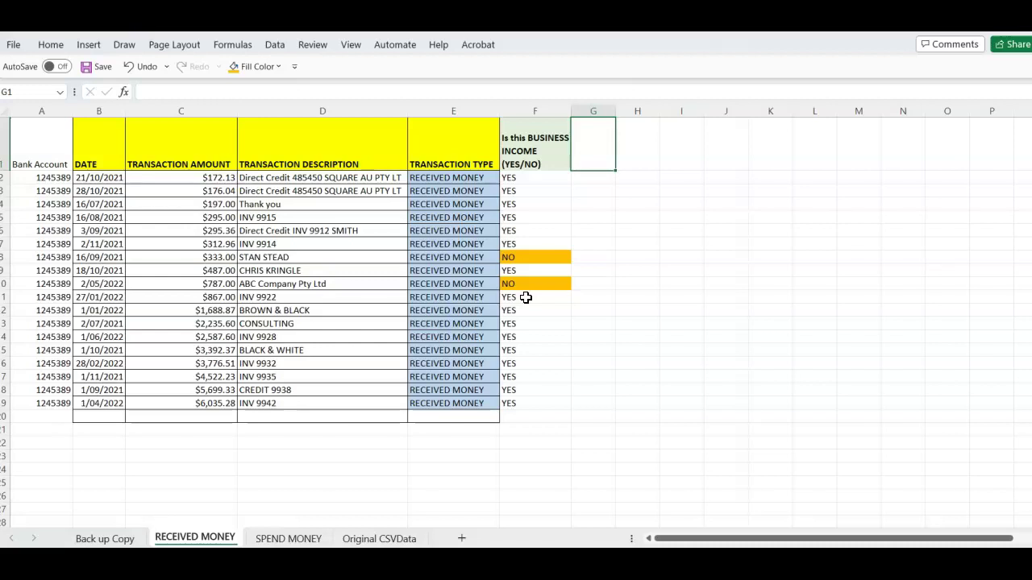
Type 'Was Business Registered for GST for whole tax year' in G1 and wrap its text
{"action": "type", "text": "Wa"}
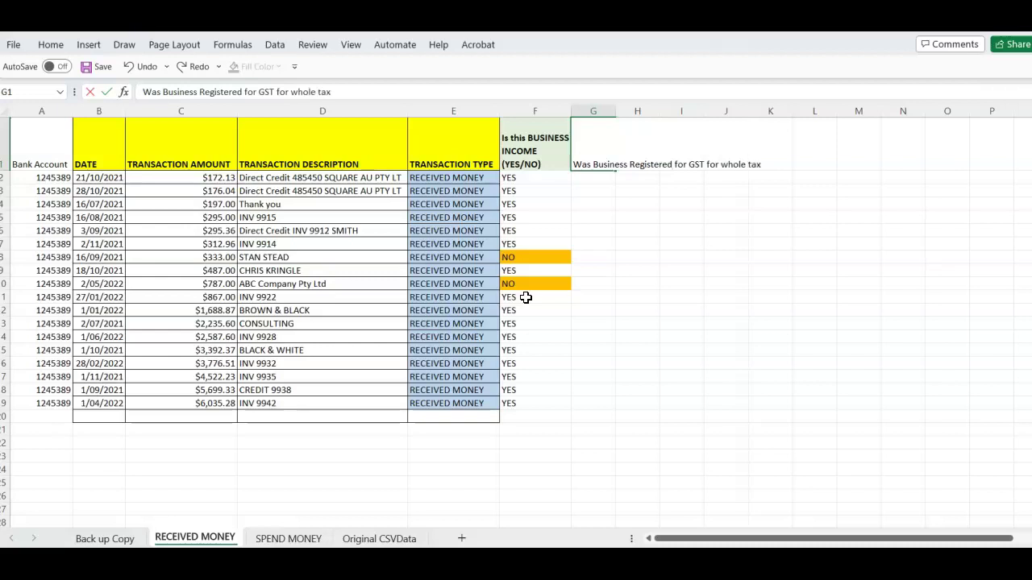
{"action": "key", "text": "ctrl+y"}
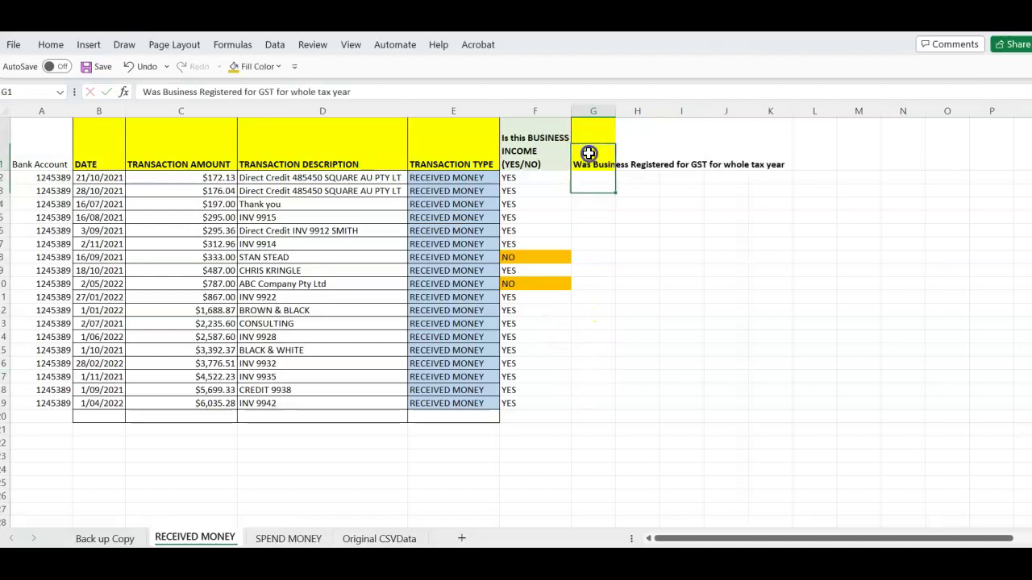
{"action": "right_click", "coordinate": [587, 152]}
{"action": "left_click", "coordinate": [640, 467]}
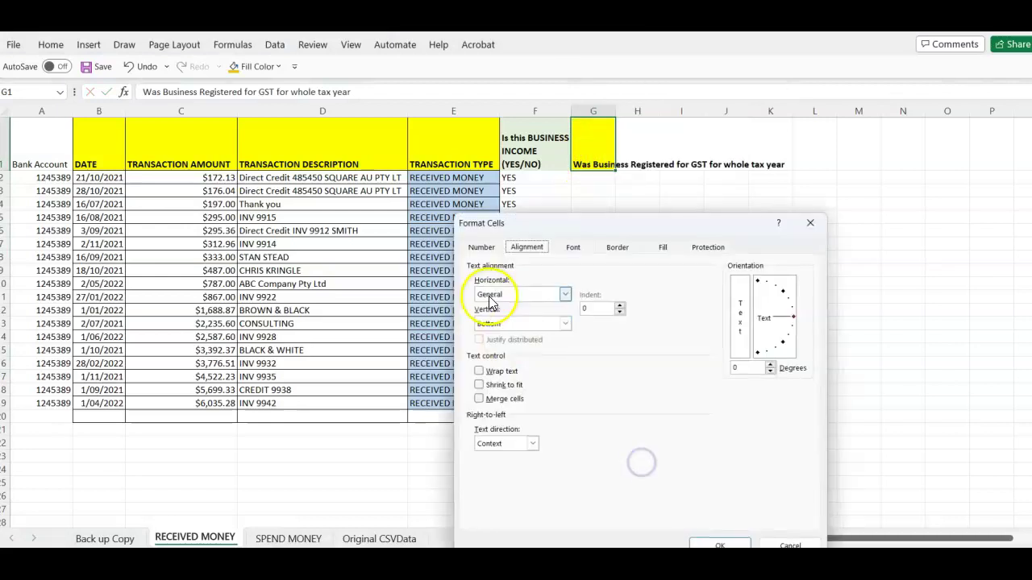
{"action": "left_click", "coordinate": [479, 369]}
{"action": "left_click", "coordinate": [720, 545]}
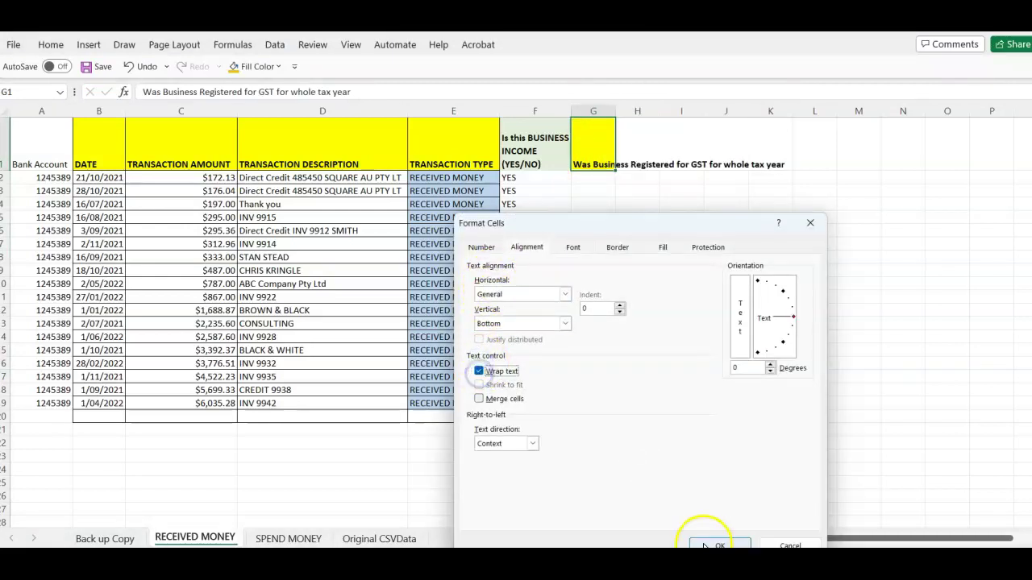
{"action": "left_click", "coordinate": [669, 403]}
Widen column G, autofit row 1 and fill G1 light green
{"action": "left_click_drag", "start_coordinate": [615, 111], "coordinate": [646, 111]}
{"action": "left_click", "coordinate": [616, 232]}
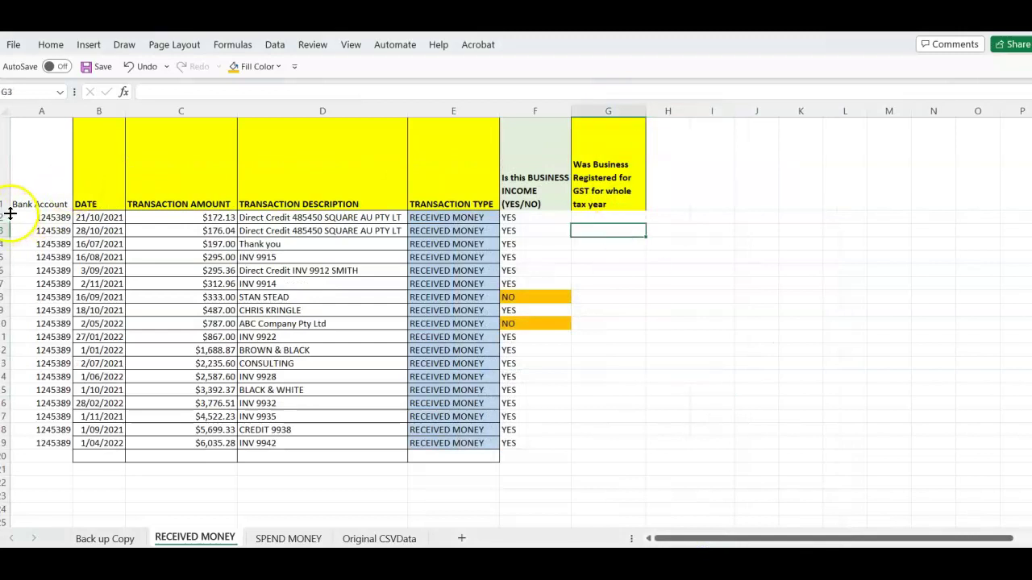
{"action": "double_click", "coordinate": [6, 210]}
{"action": "left_click", "coordinate": [398, 220]}
{"action": "left_click", "coordinate": [613, 145]}
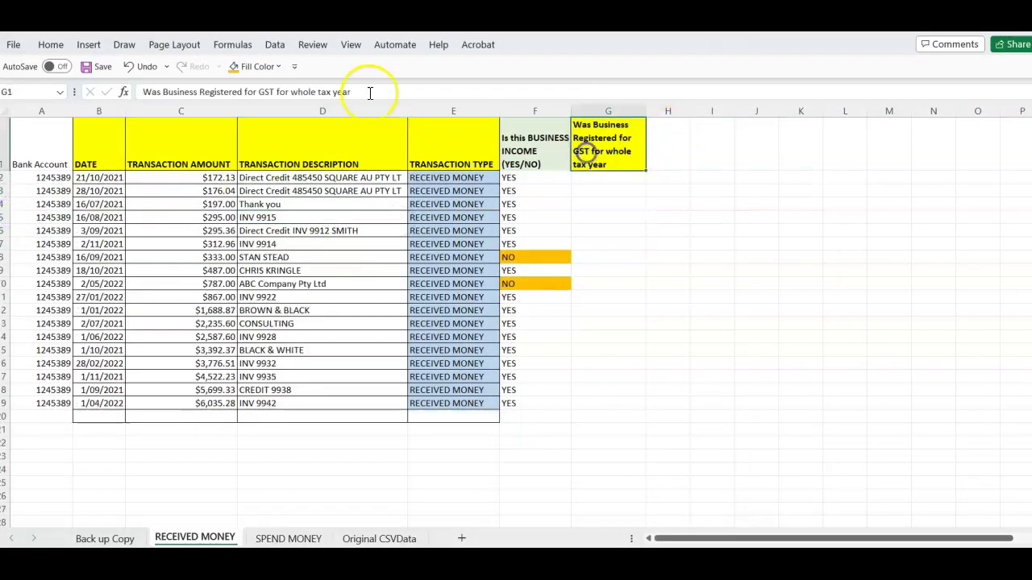
{"action": "left_click", "coordinate": [278, 66]}
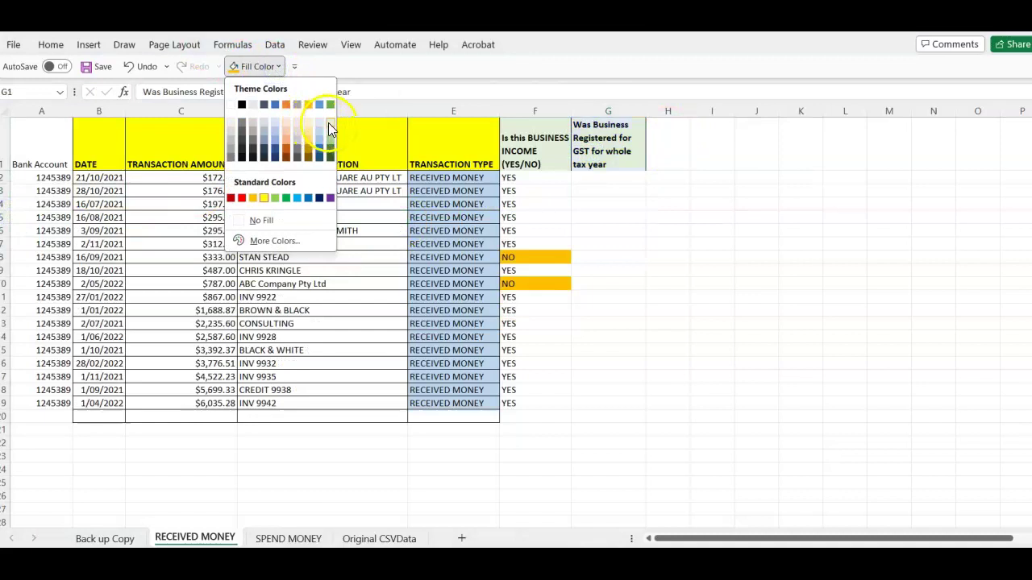
{"action": "left_click", "coordinate": [328, 122]}
{"action": "left_click", "coordinate": [637, 242]}
Enter YES in G2 and paste it into G3:G19
{"action": "left_click", "coordinate": [600, 177]}
{"action": "type", "text": "YES"}
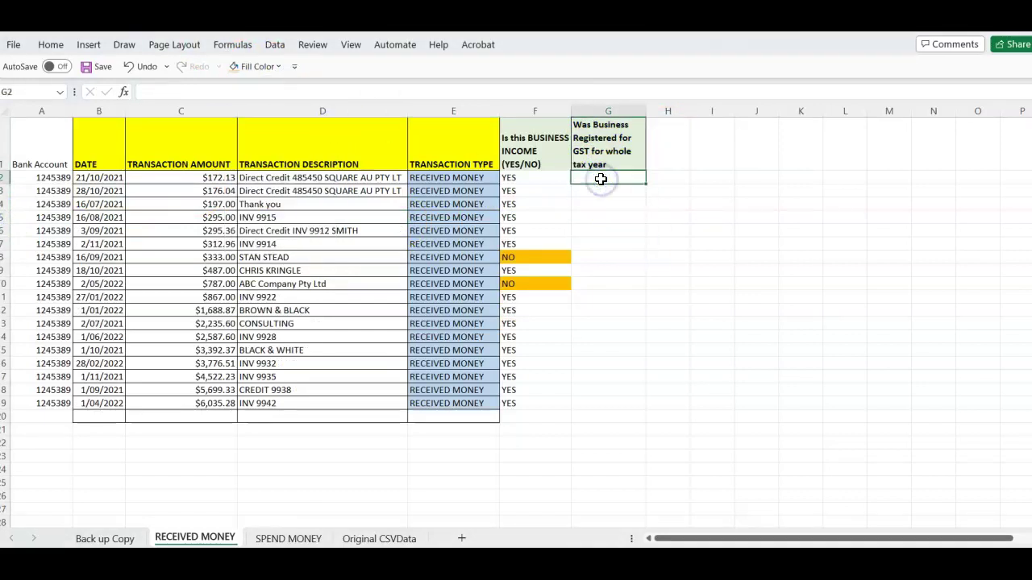
{"action": "left_click", "coordinate": [599, 192]}
{"action": "left_click", "coordinate": [599, 180]}
{"action": "key", "text": "ctrl+c"}
{"action": "left_click_drag", "start_coordinate": [602, 189], "coordinate": [606, 403]}
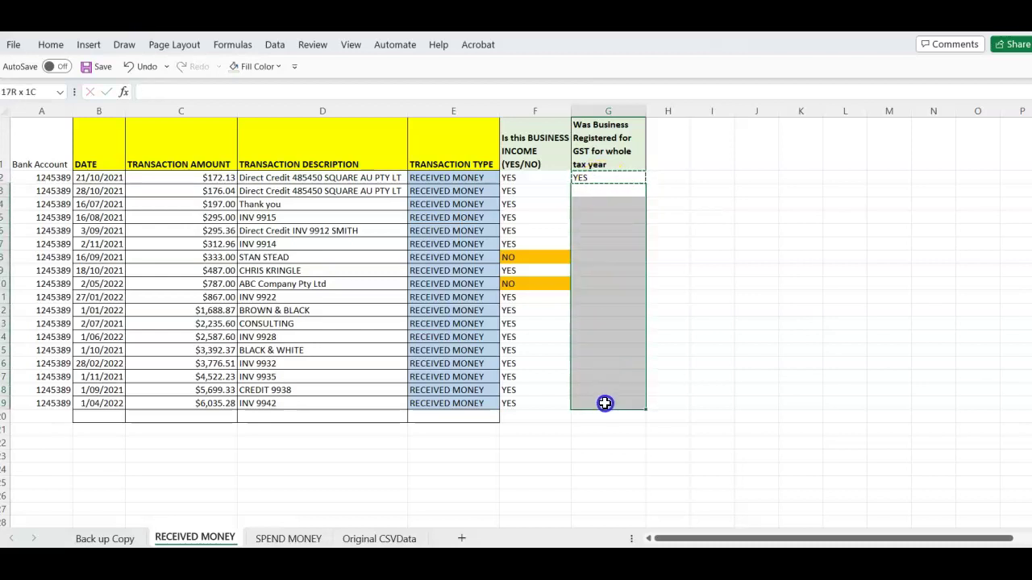
{"action": "key", "text": "ctrl+v"}
{"action": "left_click", "coordinate": [610, 373]}
{"action": "key", "text": "Escape"}
{"action": "left_click", "coordinate": [667, 320]}
{"action": "key", "text": "Up"}
{"action": "key", "text": "Up"}
{"action": "key", "text": "Up"}
{"action": "key", "text": "Up"}
{"action": "key", "text": "Up"}
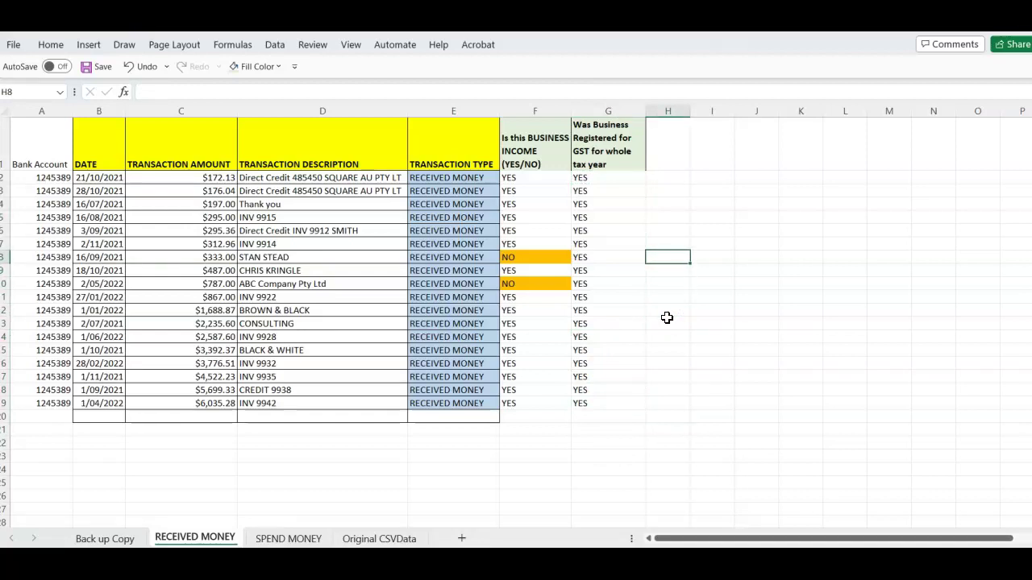
Write the GST-free goods or services question in H8 and its NO answer in H10
{"action": "type", "text": "Does Business SELL any goods or services that are GST FRE"}
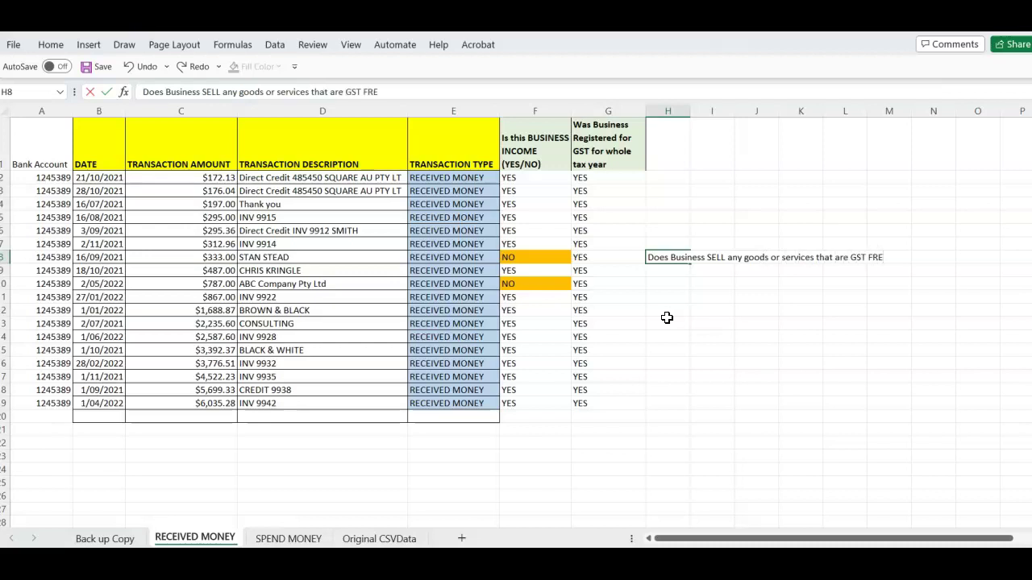
{"action": "key", "text": "Return"}
{"action": "key", "text": "Return"}
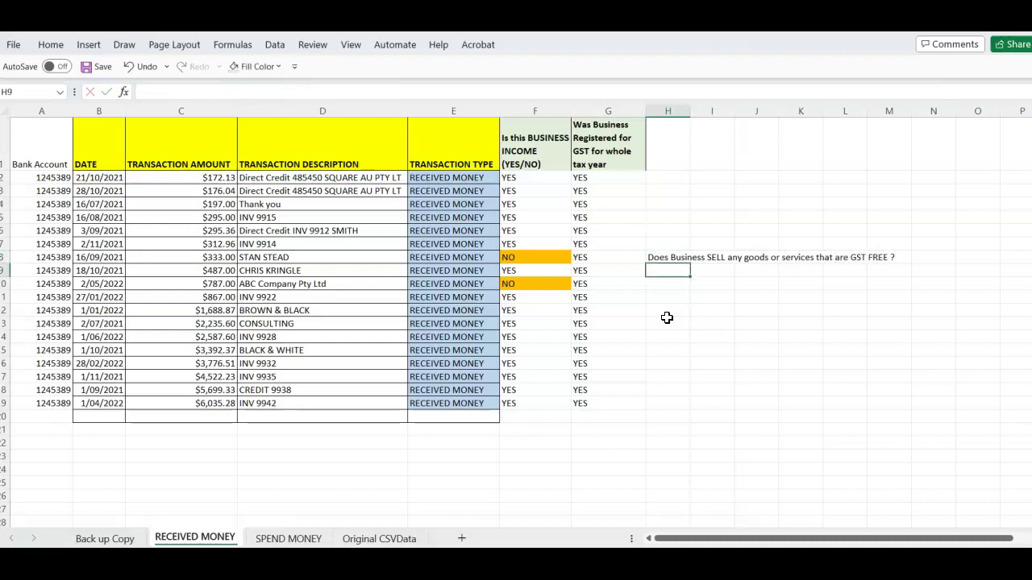
{"action": "type", "text": "T"}
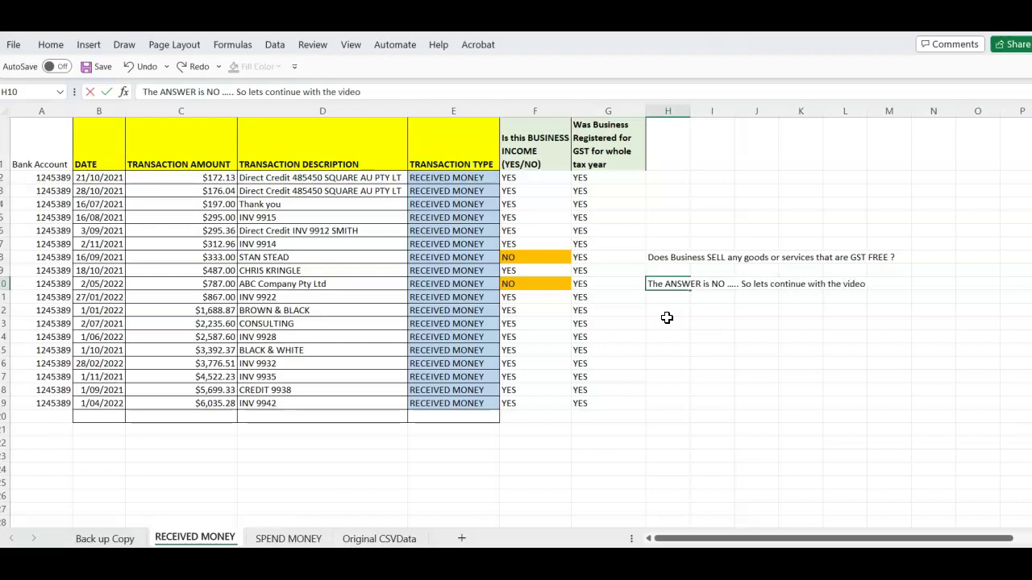
{"action": "left_click", "coordinate": [667, 314]}
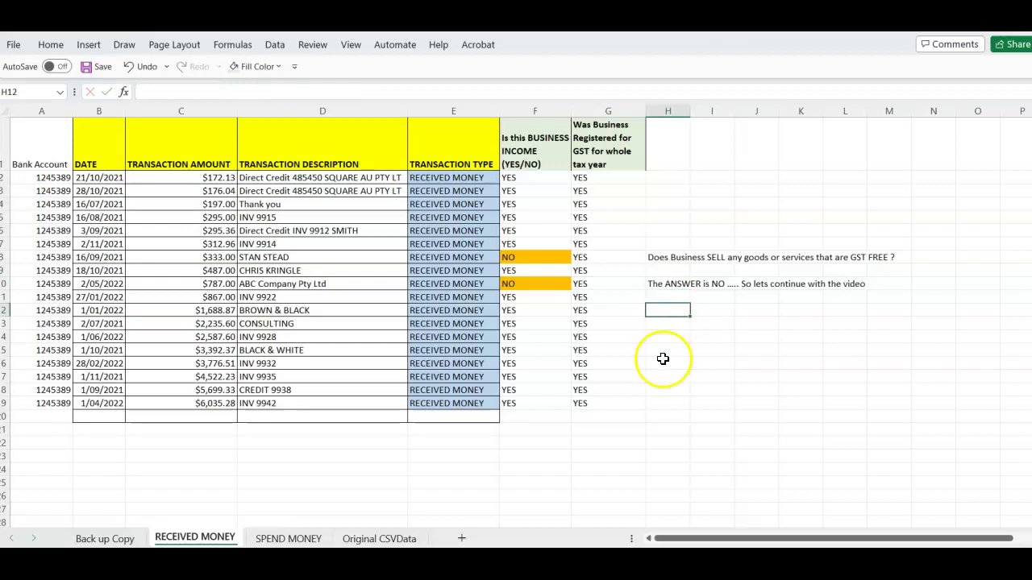
{"action": "left_click_drag", "start_coordinate": [667, 230], "coordinate": [887, 291]}
Bold the note text and give H6:M11 a light gold background fill
{"action": "key", "text": "ctrl+b"}
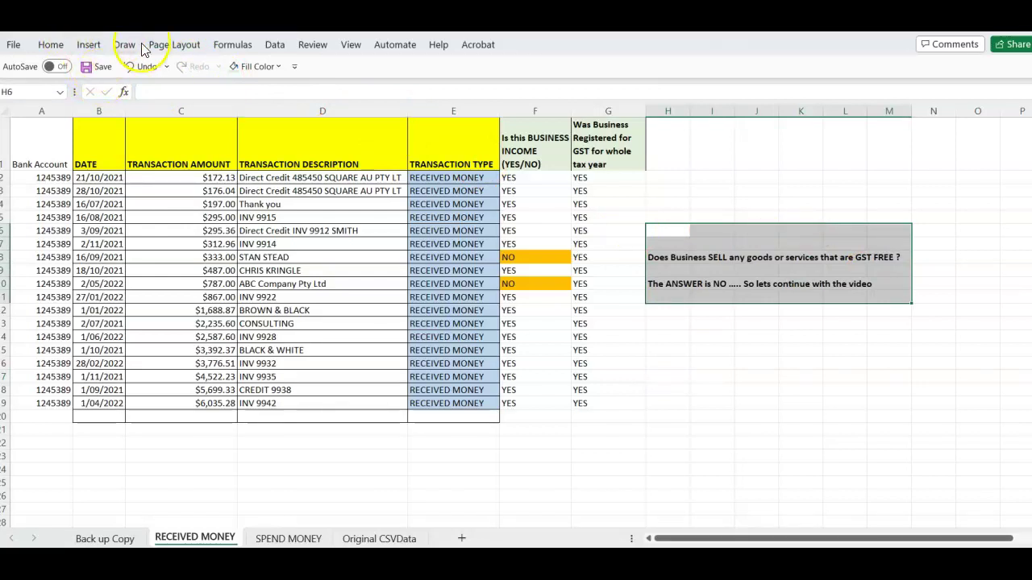
{"action": "right_click", "coordinate": [667, 241]}
{"action": "left_click", "coordinate": [732, 465]}
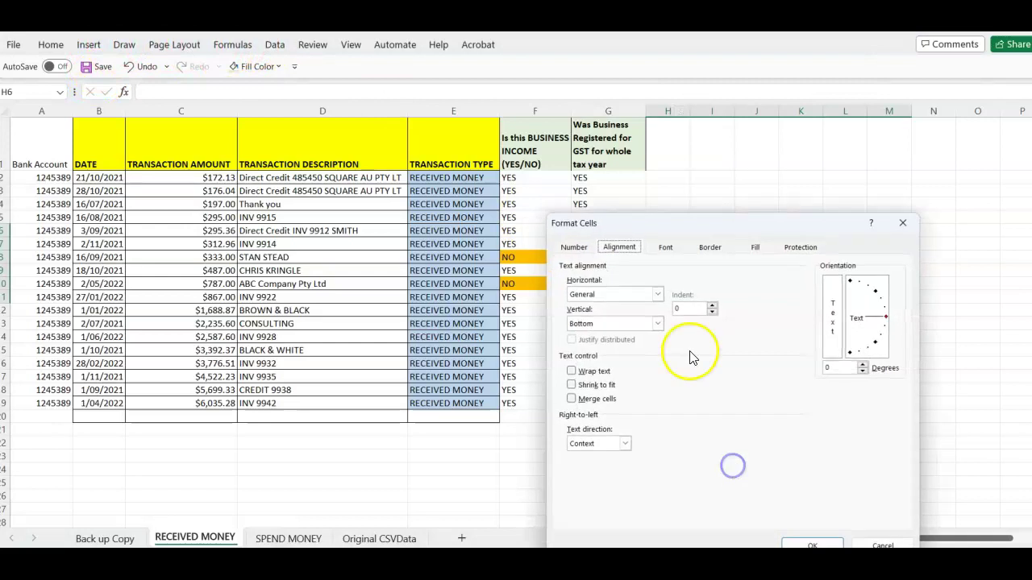
{"action": "left_click", "coordinate": [754, 246]}
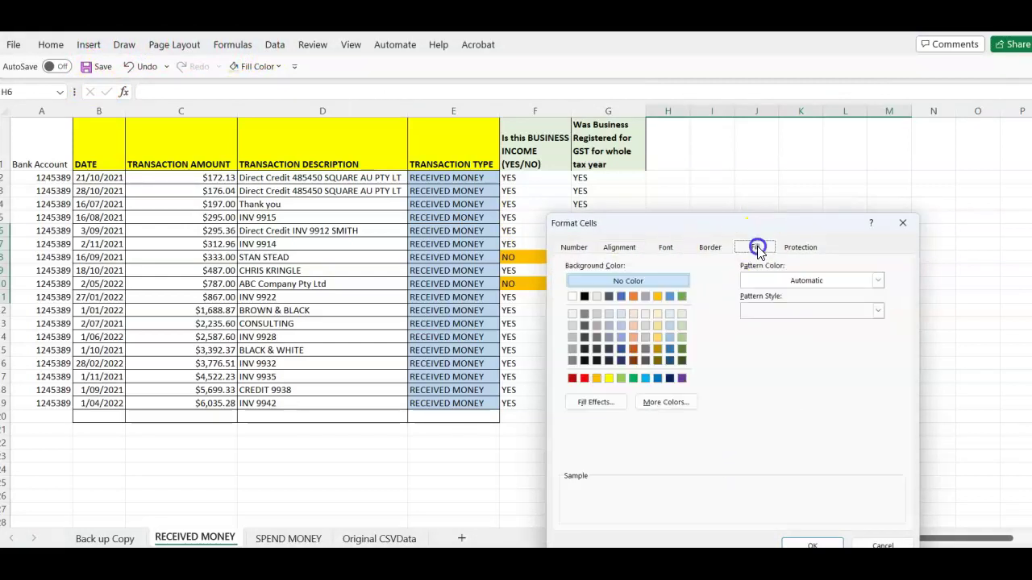
{"action": "left_click", "coordinate": [660, 324]}
{"action": "left_click", "coordinate": [812, 545]}
{"action": "left_click", "coordinate": [680, 333]}
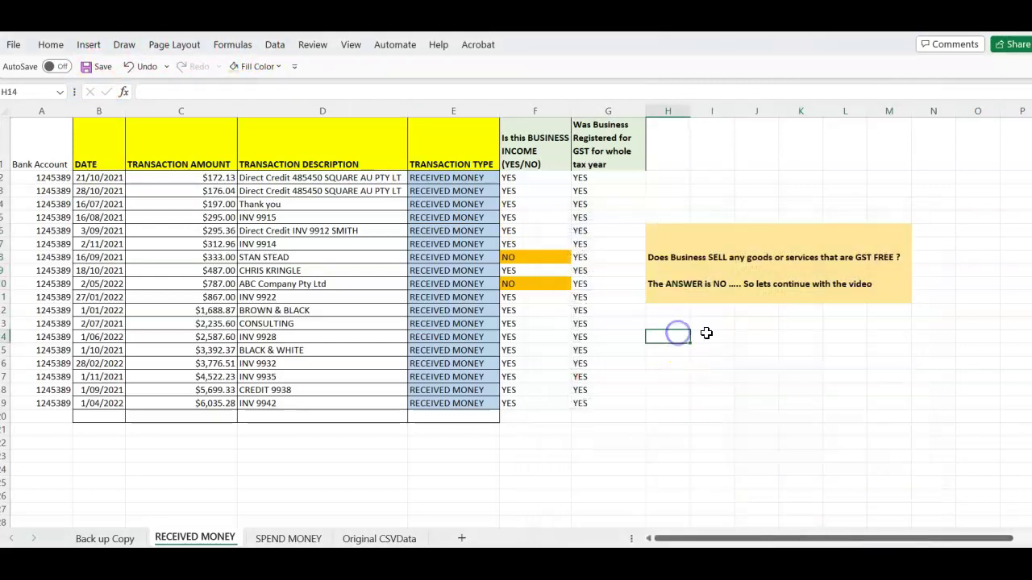
{"action": "mouse_move", "coordinate": [682, 251]}
{"action": "left_mouse_down"}
{"action": "mouse_move", "coordinate": [836, 267]}
{"action": "mouse_move", "coordinate": [887, 298]}
{"action": "left_mouse_up"}
{"action": "left_click", "coordinate": [830, 337]}
{"action": "left_click_drag", "start_coordinate": [681, 218], "coordinate": [884, 218]}
Clear the gold note box by pasting blank cells over H6:M14
{"action": "key", "text": "ctrl+c"}
{"action": "left_click_drag", "start_coordinate": [668, 231], "coordinate": [901, 338]}
{"action": "key", "text": "ctrl+v"}
{"action": "left_click", "coordinate": [796, 323]}
{"action": "left_click", "coordinate": [729, 234]}
{"action": "key", "text": "Escape"}
Add the header 'Total SALES incl GST' in H1 with wrapped text
{"action": "left_click", "coordinate": [669, 157]}
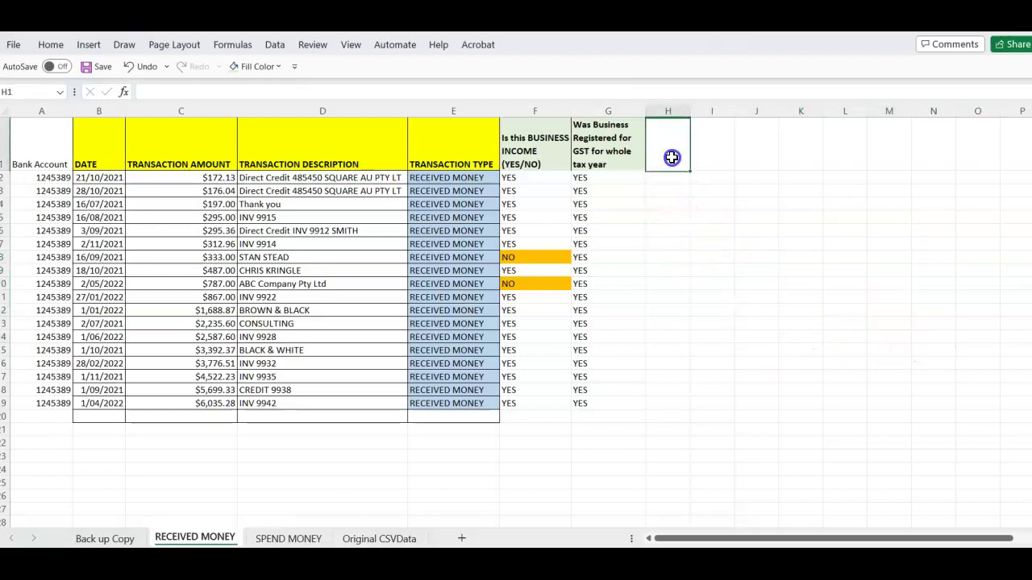
{"action": "left_click", "coordinate": [651, 245]}
{"action": "right_click", "coordinate": [668, 138]}
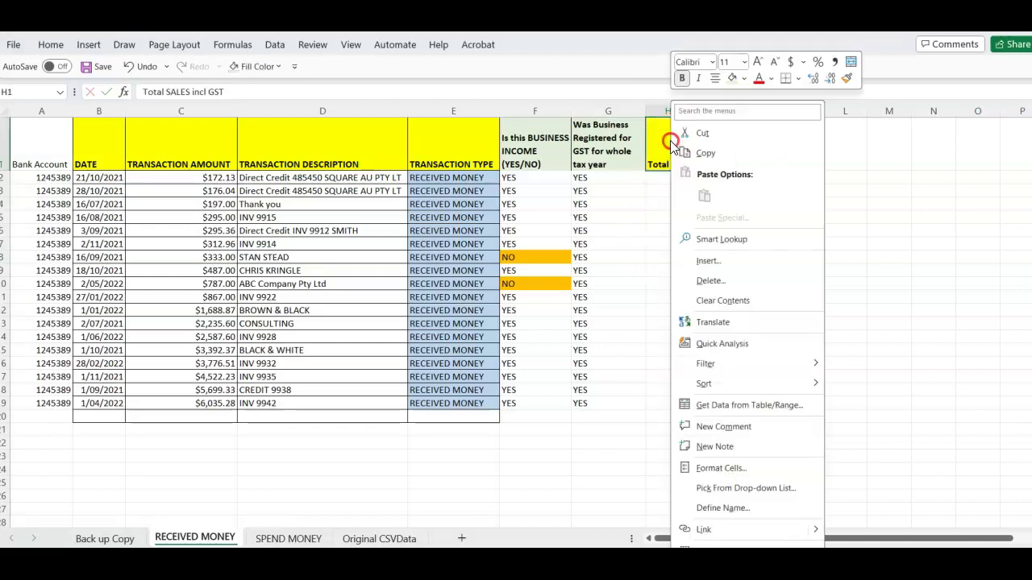
{"action": "left_click", "coordinate": [709, 468]}
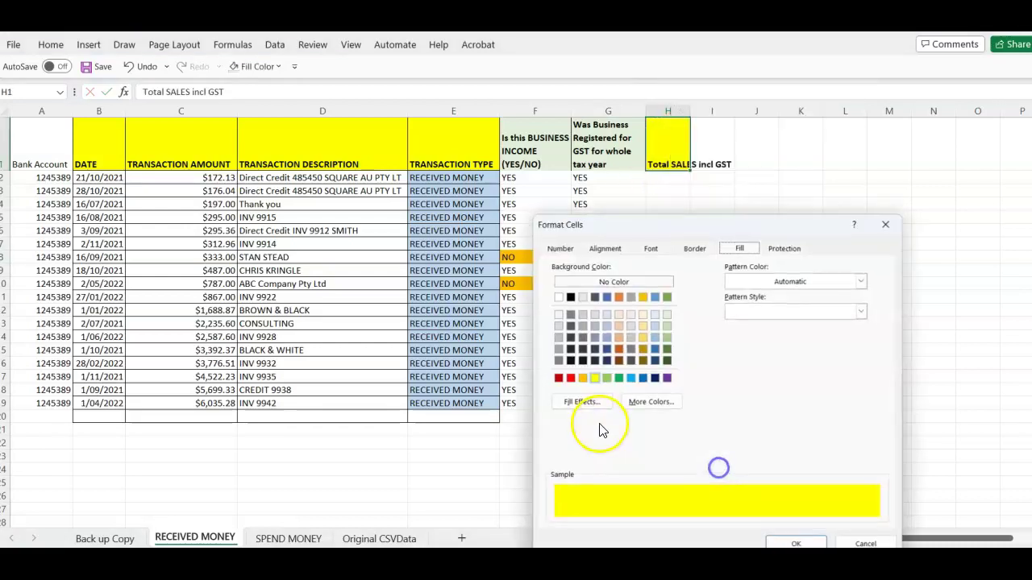
{"action": "left_click", "coordinate": [614, 250]}
{"action": "left_click", "coordinate": [557, 371]}
{"action": "left_click", "coordinate": [795, 545]}
Enter =C2 in H2 and copy it down H3:H19
{"action": "left_click", "coordinate": [657, 180]}
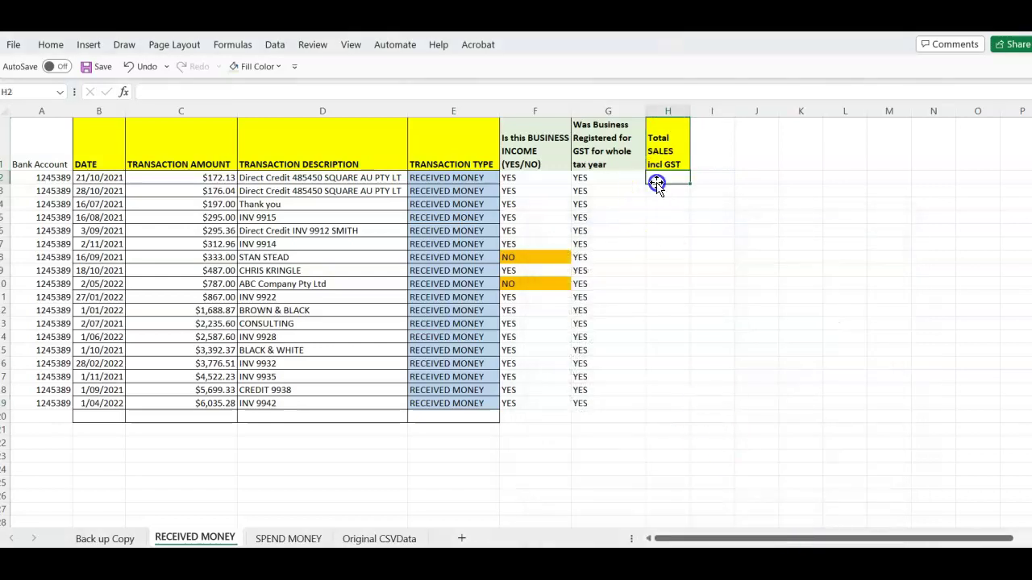
{"action": "type", "text": "="}
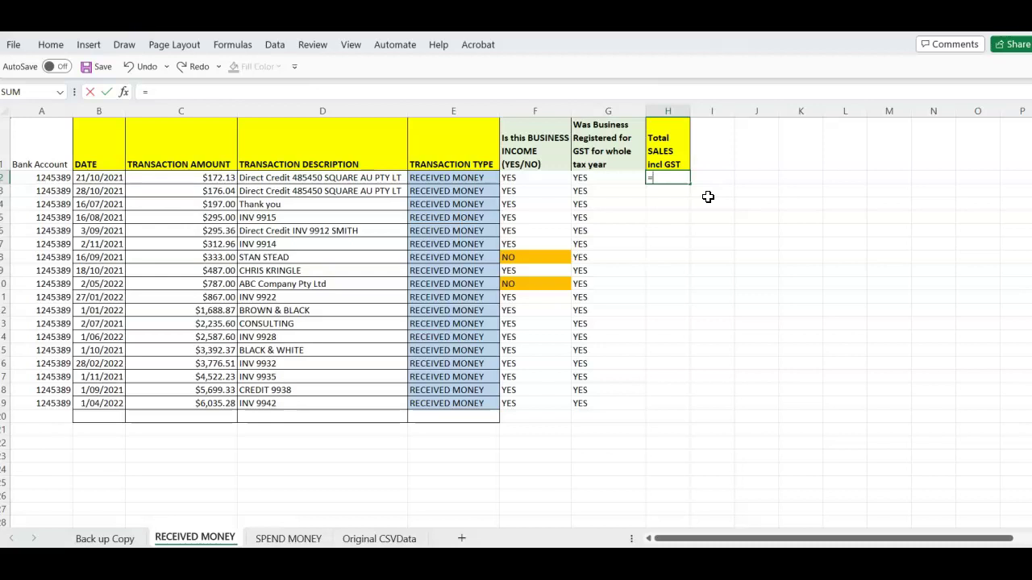
{"action": "type", "text": "C2"}
{"action": "key", "text": "ctrl+Return"}
{"action": "left_click_drag", "start_coordinate": [679, 191], "coordinate": [665, 404]}
{"action": "key", "text": "ctrl+v"}
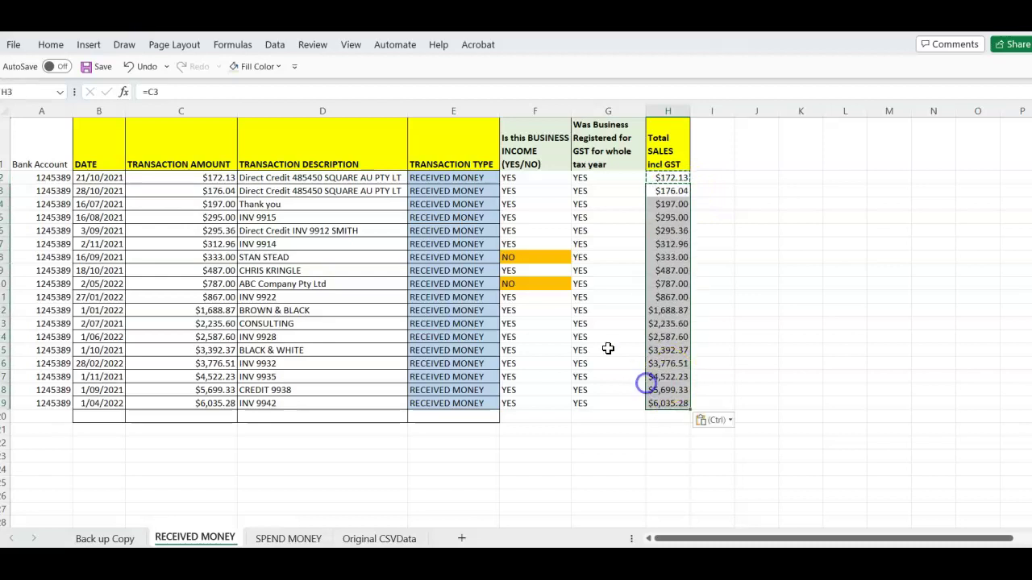
Clear the NO-row amounts in H10 and H8 and shade H8 light yellow
{"action": "left_click", "coordinate": [548, 284]}
{"action": "key", "text": "Right"}
{"action": "key", "text": "Right"}
{"action": "key", "text": "Delete"}
{"action": "key", "text": "Up"}
{"action": "key", "text": "Up"}
{"action": "key", "text": "Delete"}
{"action": "key", "text": "Down"}
{"action": "key", "text": "Up"}
{"action": "left_click", "coordinate": [50, 45]}
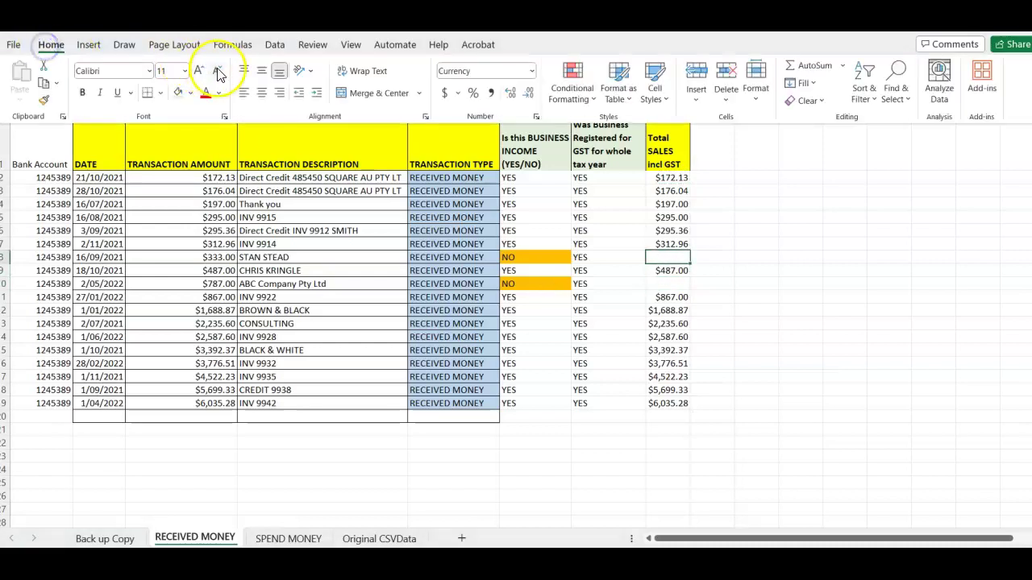
{"action": "left_click", "coordinate": [190, 93]}
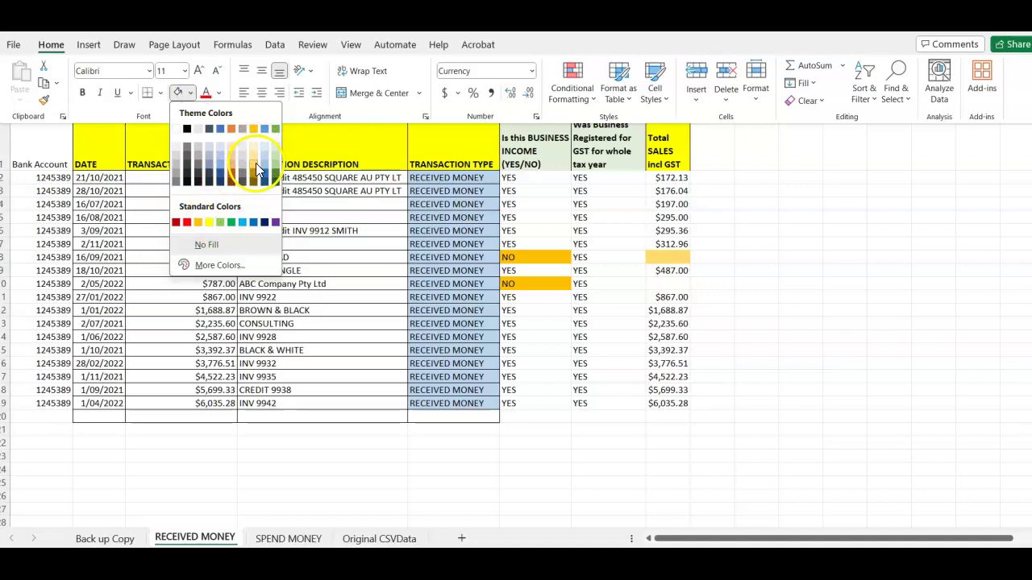
{"action": "left_click", "coordinate": [257, 167]}
Paste H8's light yellow shading onto H10
{"action": "left_click", "coordinate": [677, 273]}
{"action": "left_click_drag", "start_coordinate": [663, 277], "coordinate": [657, 256]}
{"action": "key", "text": "Down"}
{"action": "key", "text": "ctrl+v"}
{"action": "key", "text": "ctrl"}
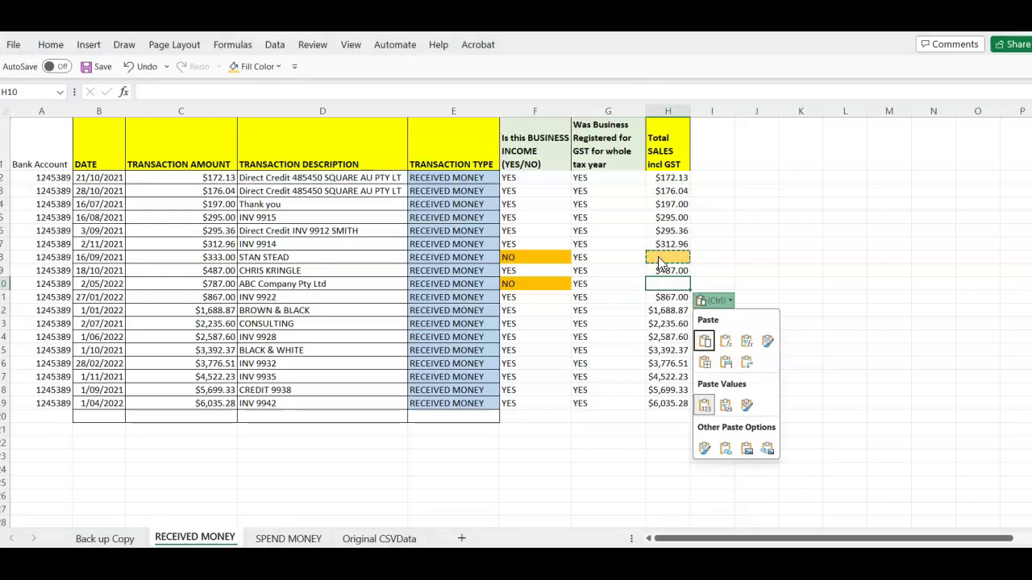
{"action": "key", "text": "Escape"}
{"action": "key", "text": "Up"}
{"action": "key", "text": "Up"}
{"action": "key", "text": "Down"}
{"action": "key", "text": "Down"}
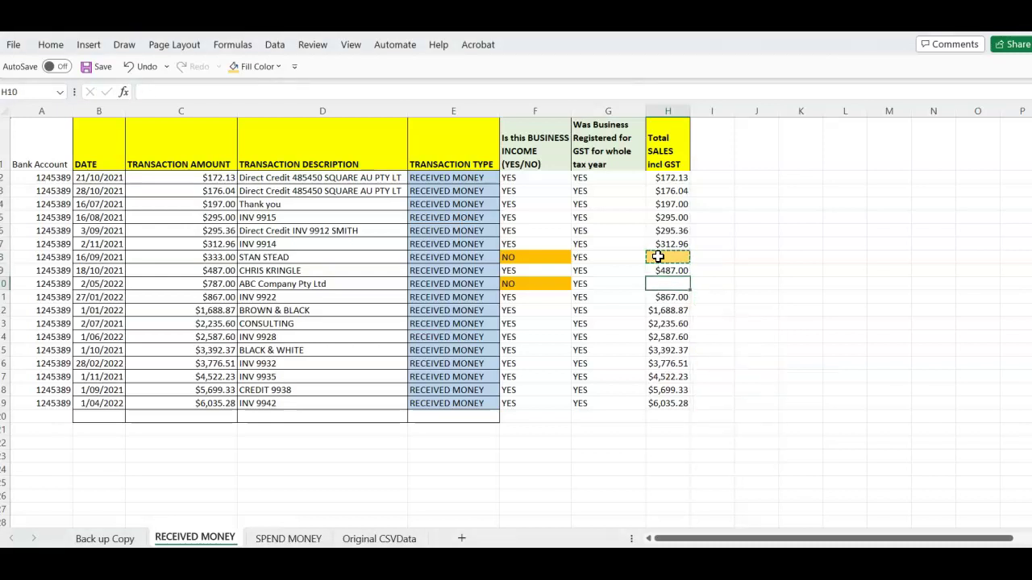
{"action": "key", "text": "ctrl+v"}
{"action": "key", "text": "Right"}
{"action": "key", "text": "Right"}
{"action": "key", "text": "ctrl"}
{"action": "key", "text": "Up"}
{"action": "key", "text": "Up"}
{"action": "key", "text": "Escape"}
{"action": "key", "text": "Up"}
{"action": "key", "text": "Up"}
{"action": "key", "text": "Up"}
{"action": "key", "text": "Up"}
{"action": "key", "text": "Up"}
{"action": "key", "text": "Up"}
{"action": "key", "text": "Up"}
{"action": "key", "text": "Up"}
{"action": "key", "text": "Up"}
Add the 'GST on SALES' header in I1 and autofit column I to it
{"action": "key", "text": "Left"}
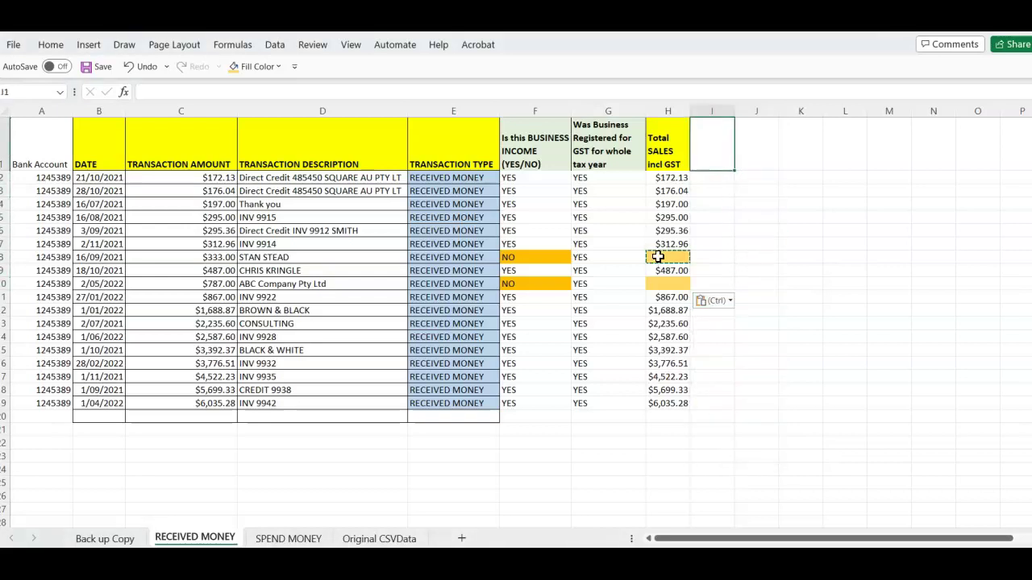
{"action": "type", "text": "GS"}
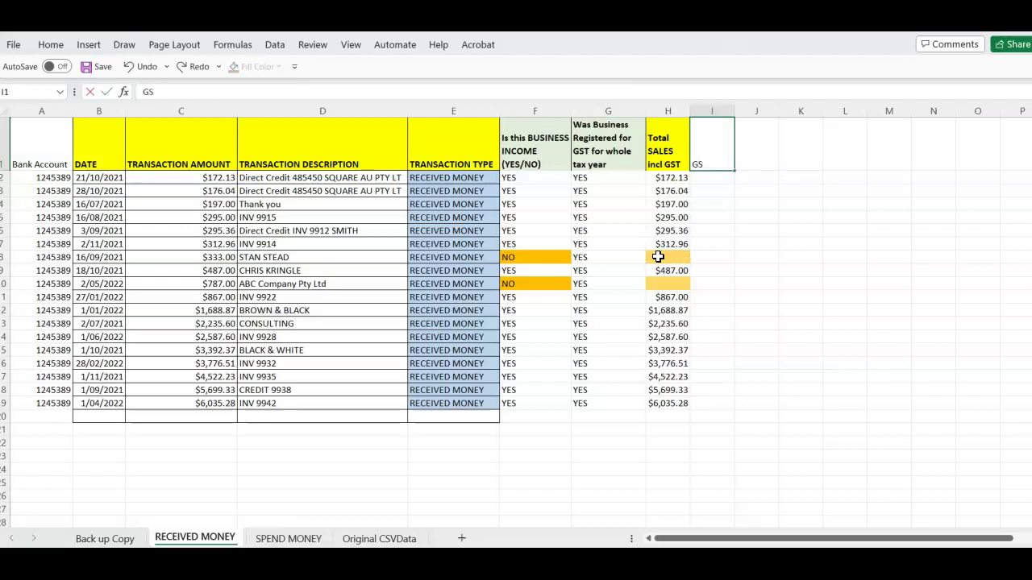
{"action": "type", "text": "T on SALES"}
{"action": "left_click", "coordinate": [754, 178]}
{"action": "double_click", "coordinate": [734, 109]}
{"action": "left_click", "coordinate": [718, 202]}
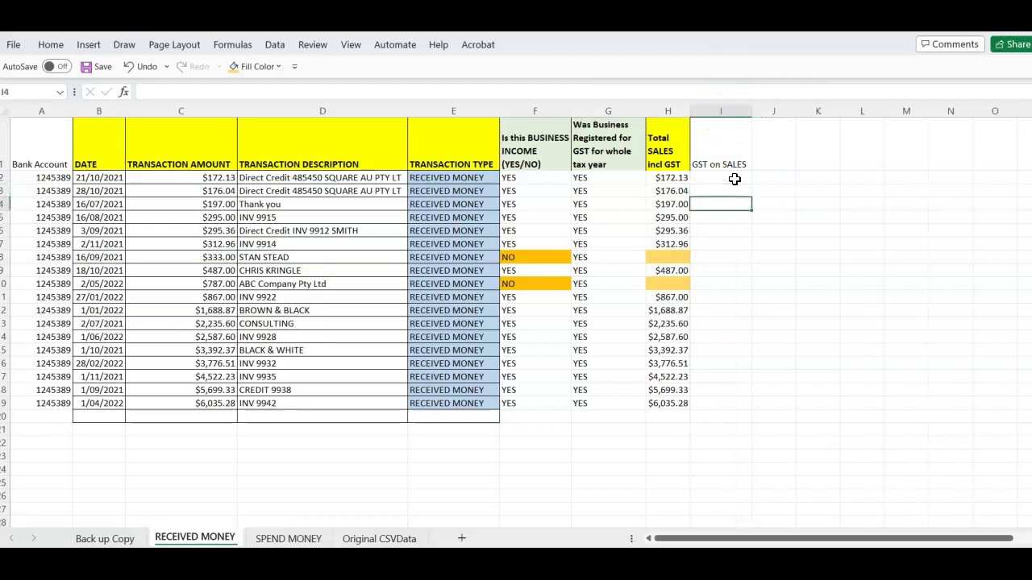
Enter =H2-(H2/1.1) in I2, giving $15.65 GST
{"action": "key", "text": "Up"}
{"action": "key", "text": "Up"}
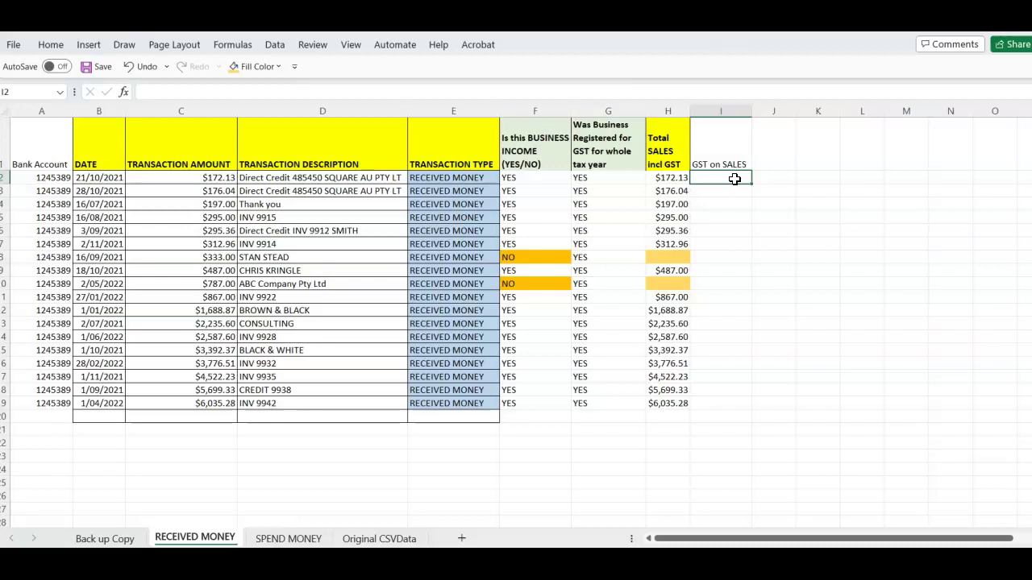
{"action": "type", "text": "="}
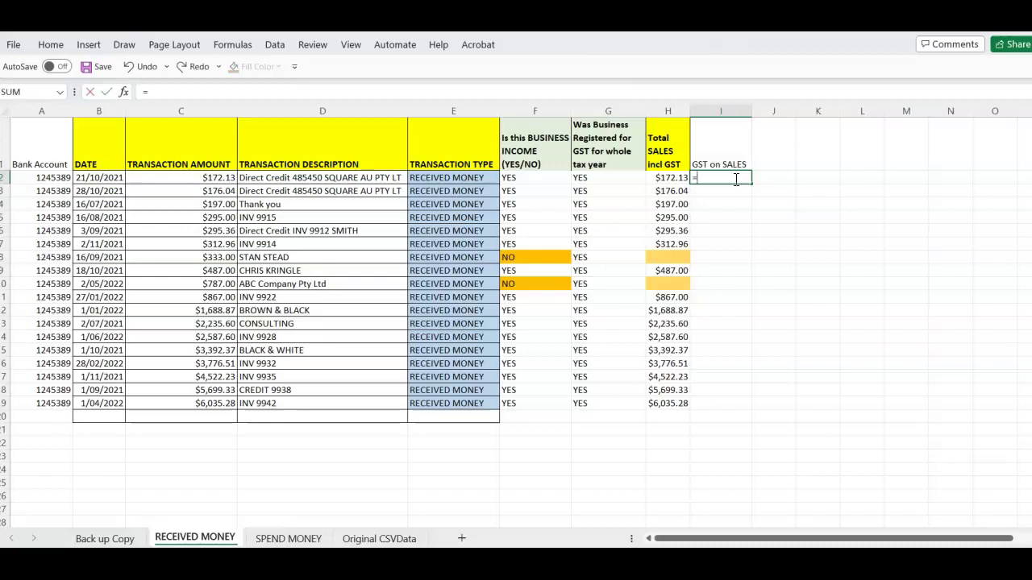
{"action": "type", "text": "H2/1.1"}
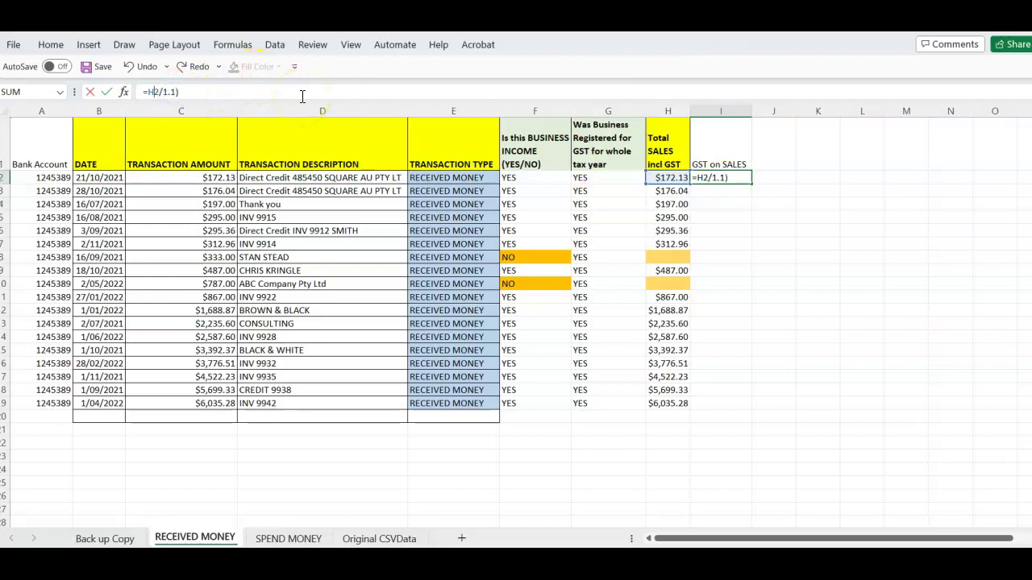
{"action": "type", "text": "("}
{"action": "type", "text": "H2-"}
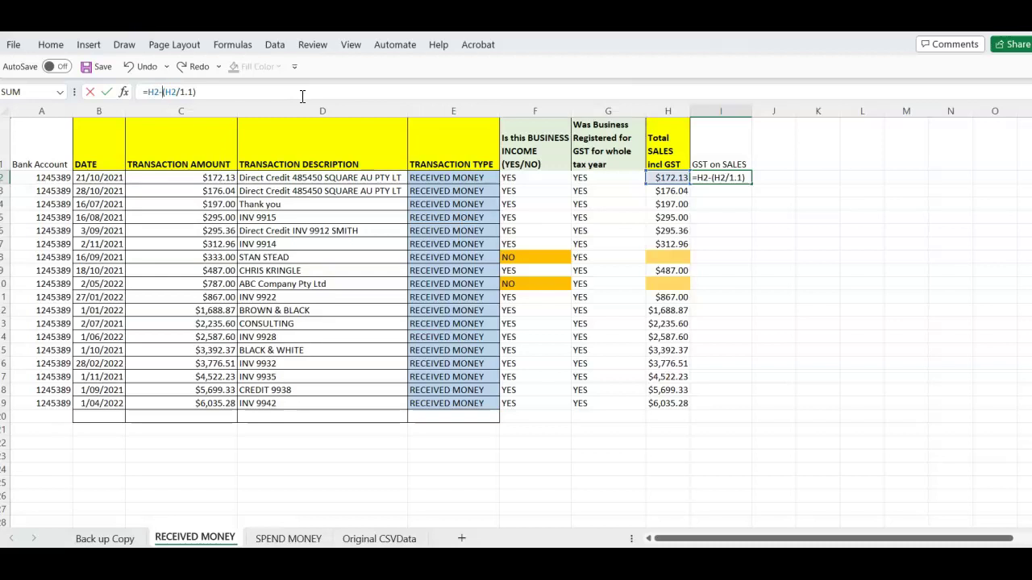
{"action": "key", "text": "Return"}
{"action": "left_click", "coordinate": [822, 309]}
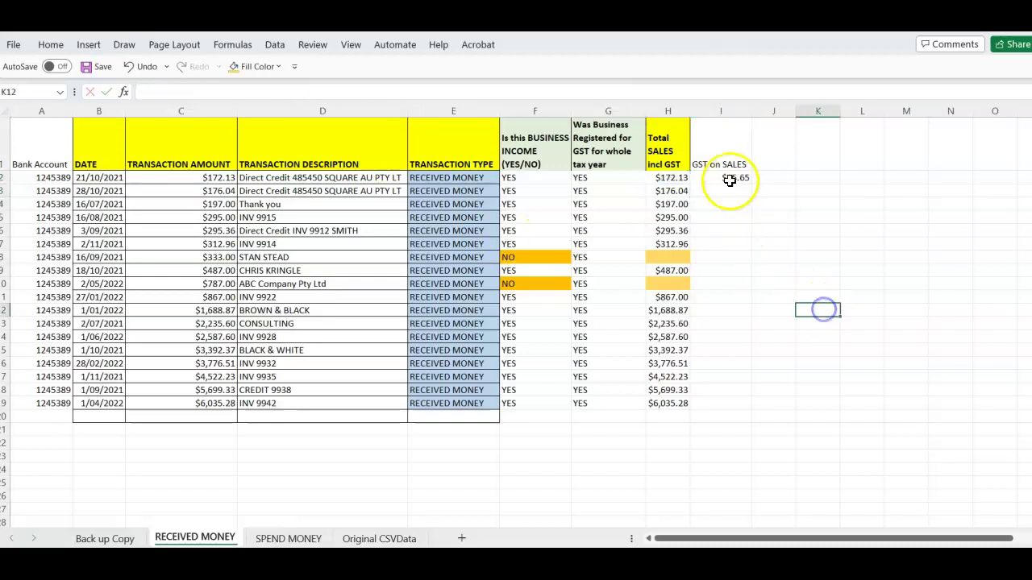
{"action": "left_click", "coordinate": [730, 178]}
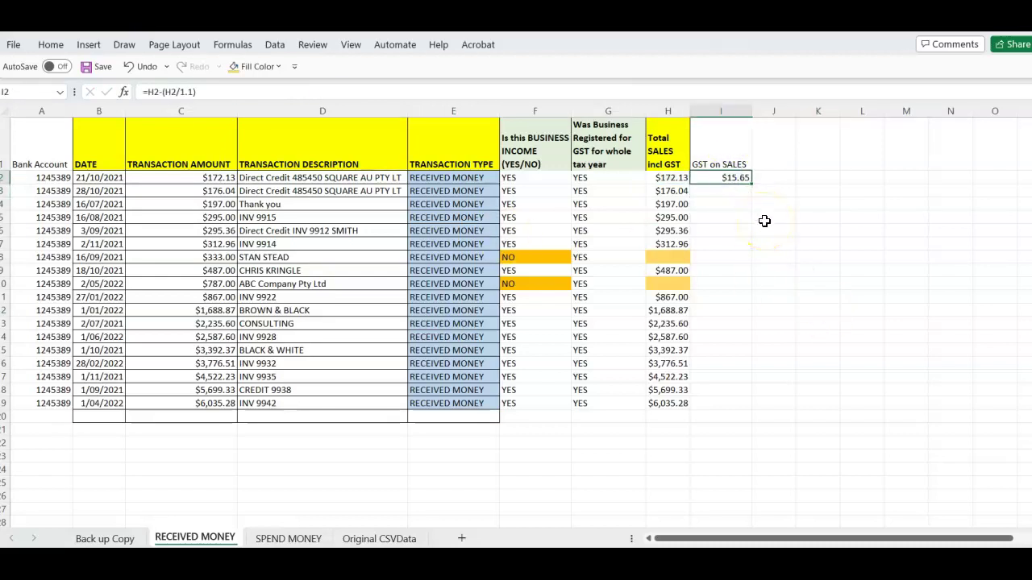
{"action": "left_click", "coordinate": [783, 179]}
Type an invoice-check reminder in J2 and make it bold
{"action": "type", "text": "Che"}
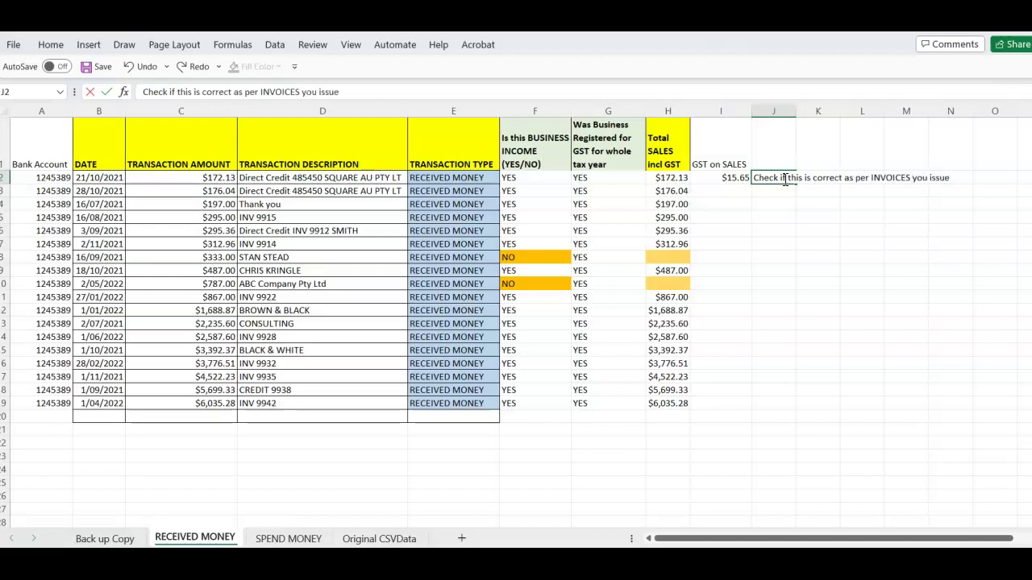
{"action": "key", "text": "Return"}
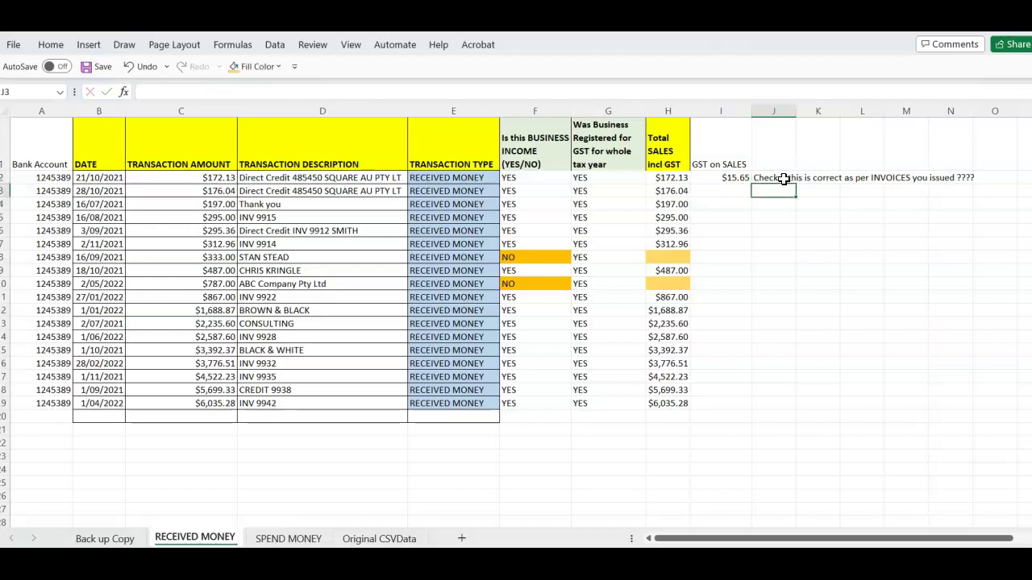
{"action": "left_click_drag", "start_coordinate": [778, 177], "coordinate": [951, 170]}
{"action": "key", "text": "ctrl+b"}
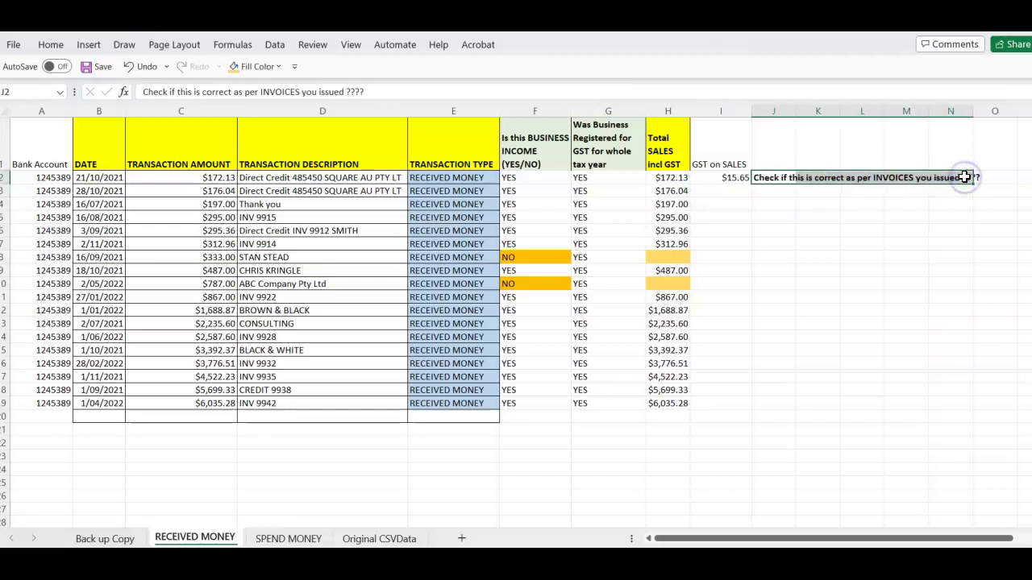
{"action": "left_click", "coordinate": [903, 245]}
Delete the reminder note and select the GST formula in I2
{"action": "left_click_drag", "start_coordinate": [778, 157], "coordinate": [973, 217]}
{"action": "key", "text": "Delete"}
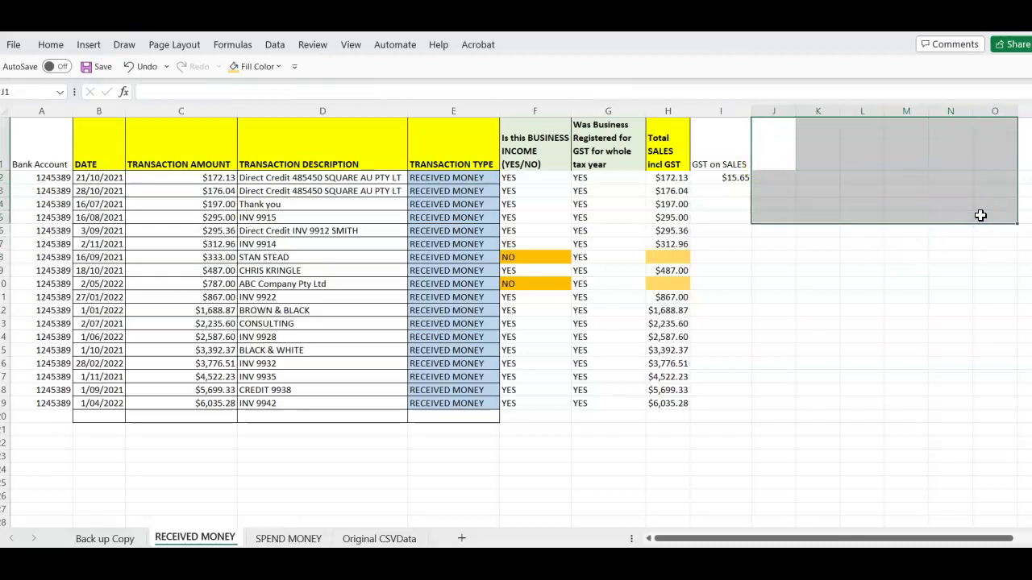
{"action": "left_click", "coordinate": [877, 240]}
{"action": "left_click", "coordinate": [740, 177]}
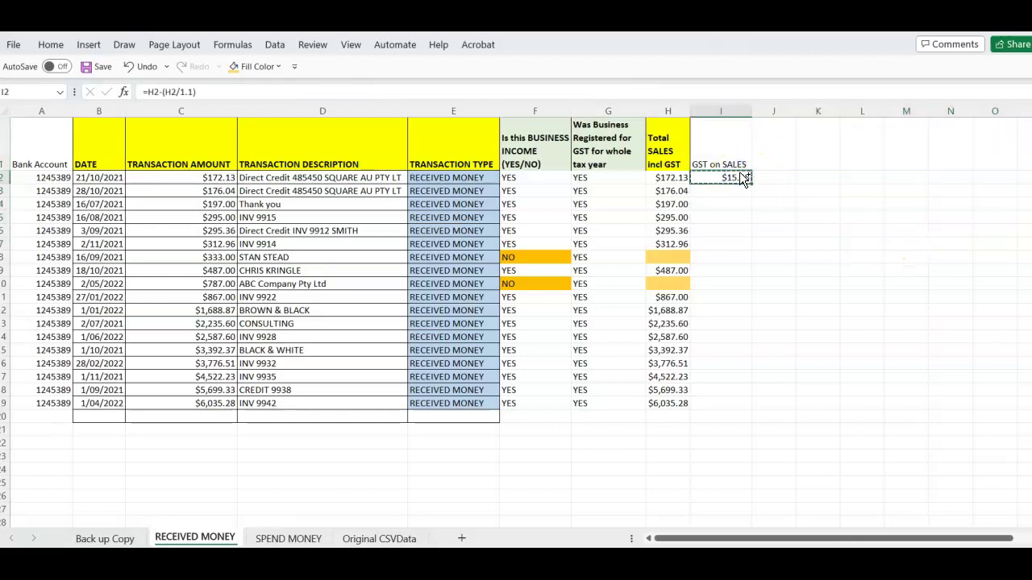
Paste the GST formula into I3:I7, I9 and I11:I19, skipping rows 8 and 10
{"action": "left_click_drag", "start_coordinate": [723, 186], "coordinate": [718, 237]}
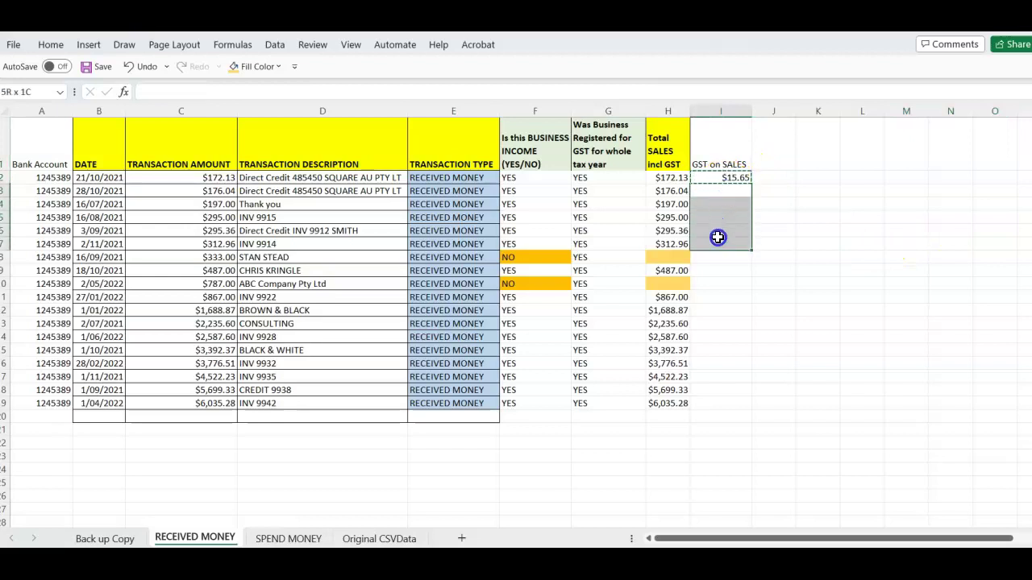
{"action": "key", "text": "ctrl+v"}
{"action": "left_click", "coordinate": [719, 241]}
{"action": "key", "text": "ctrl+c"}
{"action": "key", "text": "Down"}
{"action": "key", "text": "Down"}
{"action": "key", "text": "ctrl+v"}
{"action": "key", "text": "Down"}
{"action": "key", "text": "Down"}
{"action": "key", "text": "Down"}
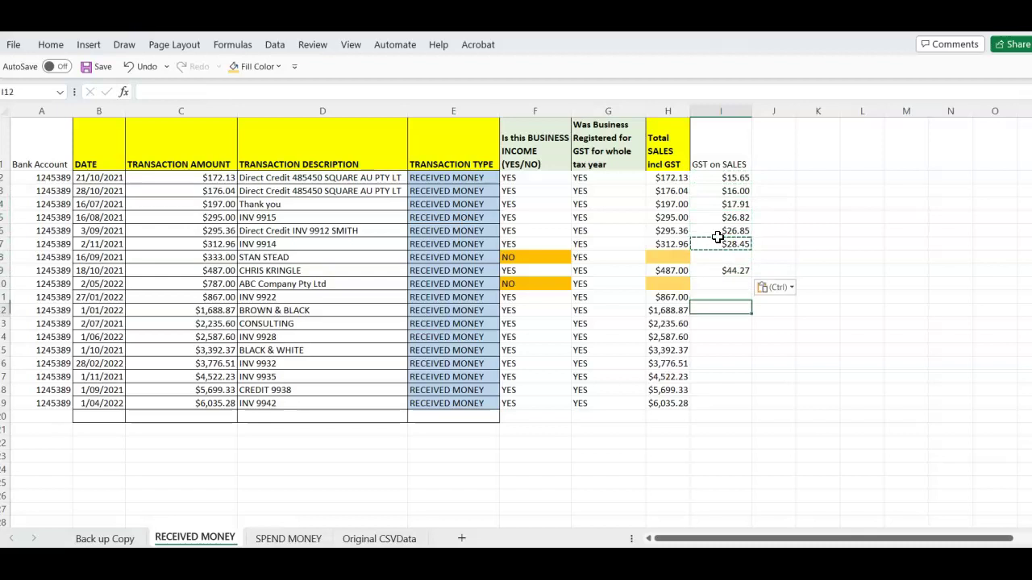
{"action": "left_click_drag", "start_coordinate": [720, 297], "coordinate": [720, 407]}
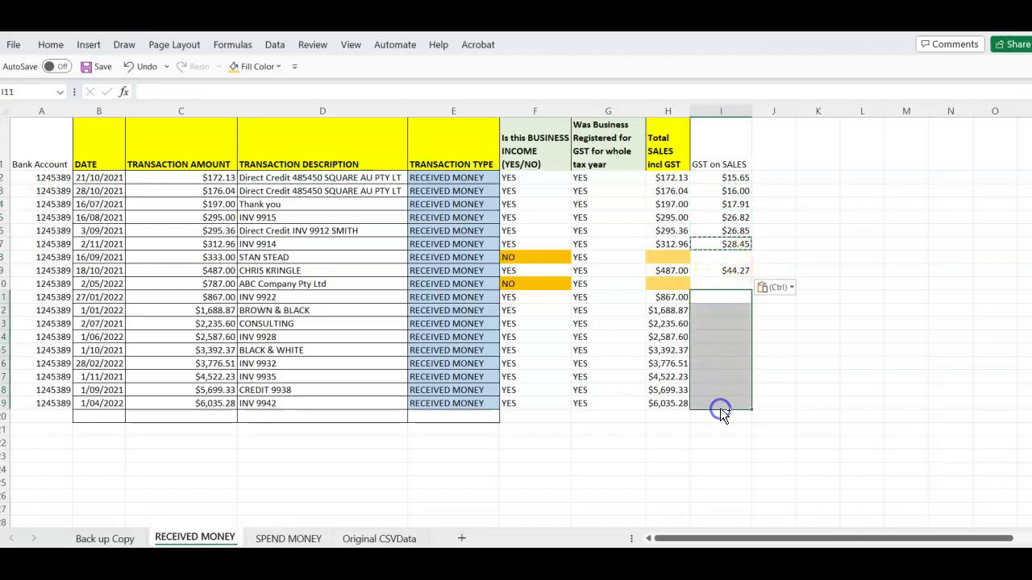
{"action": "key", "text": "ctrl+v"}
{"action": "left_click", "coordinate": [714, 470]}
{"action": "key", "text": "Up"}
{"action": "key", "text": "Up"}
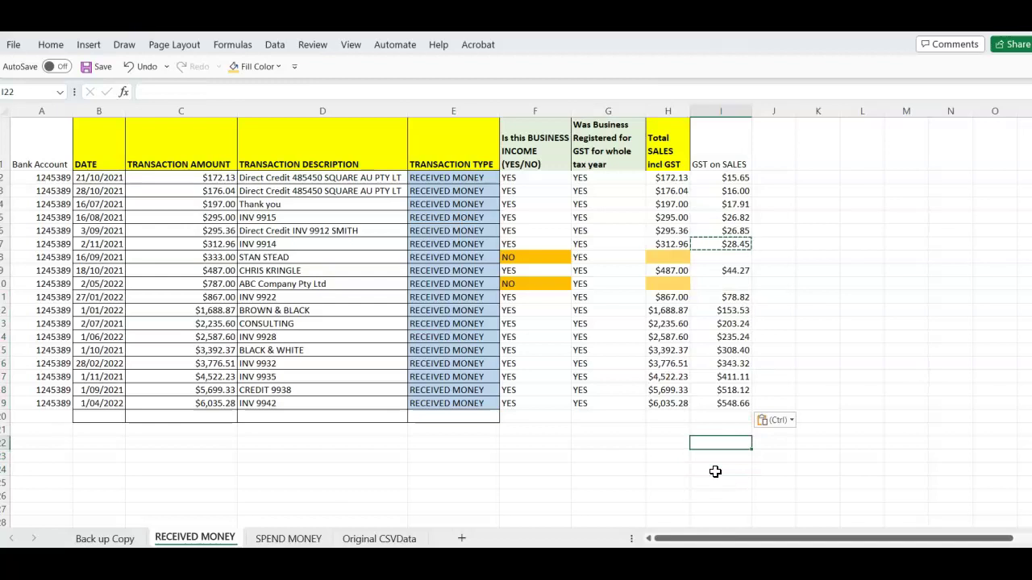
{"action": "key", "text": "Escape"}
{"action": "type", "text": "Dou"}
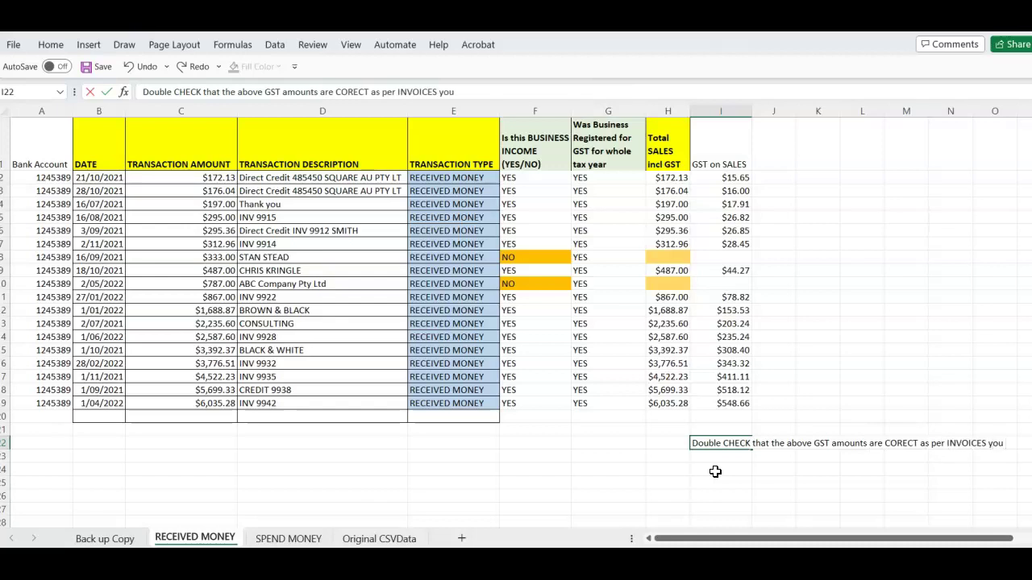
{"action": "key", "text": "Return"}
{"action": "type", "text": "issued ????"}
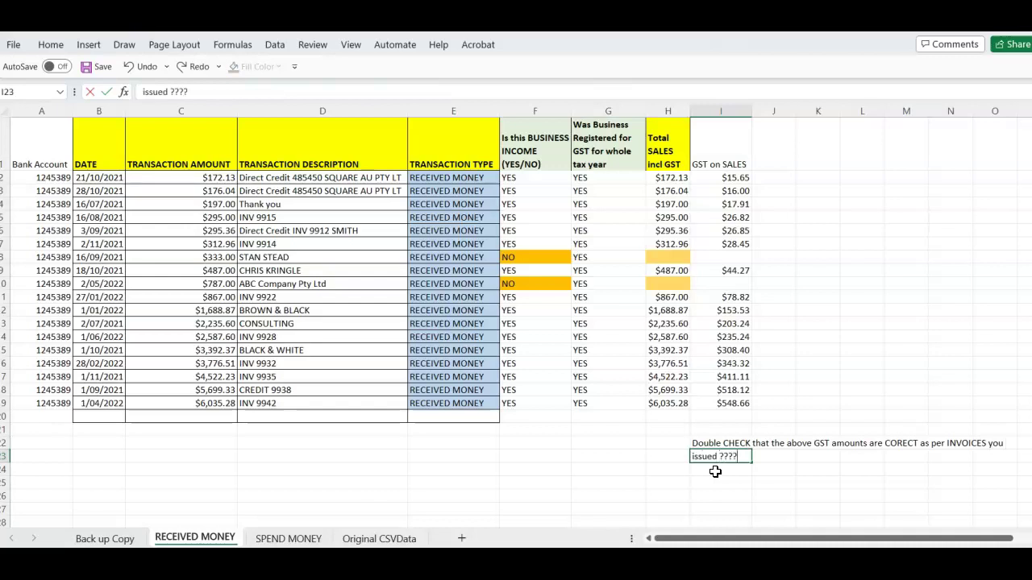
{"action": "key", "text": "Return"}
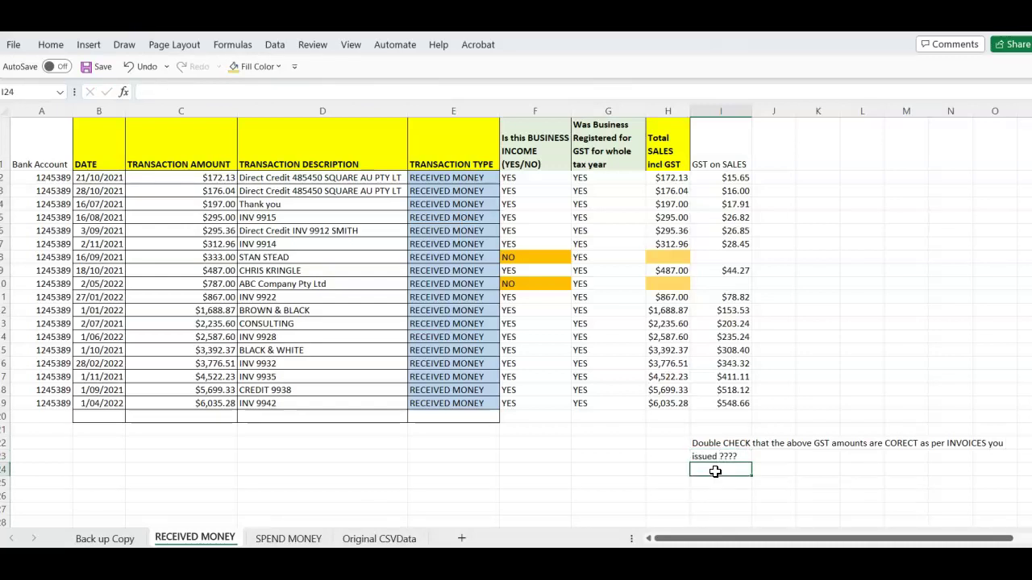
{"action": "left_click_drag", "start_coordinate": [686, 445], "coordinate": [989, 471]}
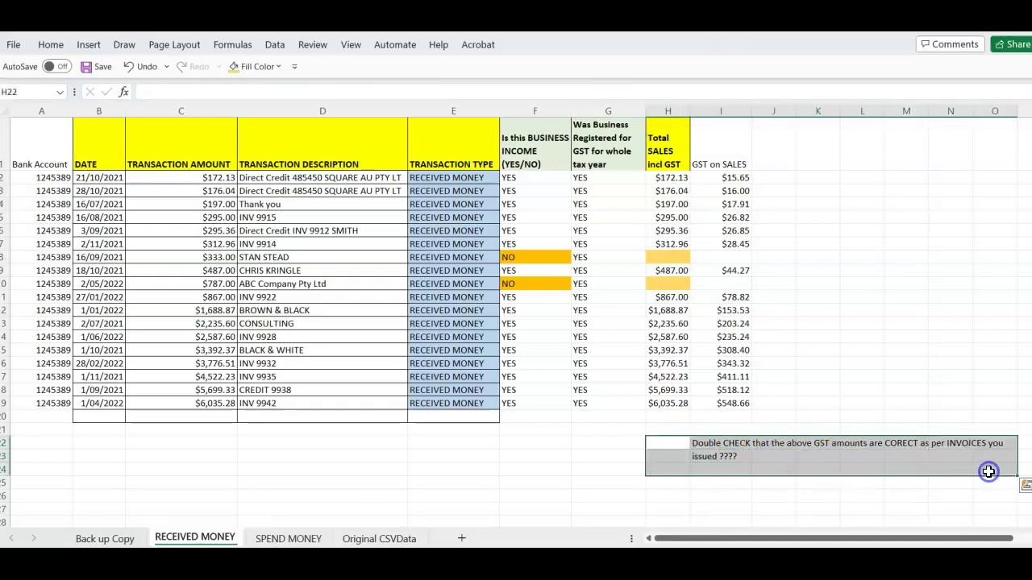
{"action": "key", "text": "ctrl+b"}
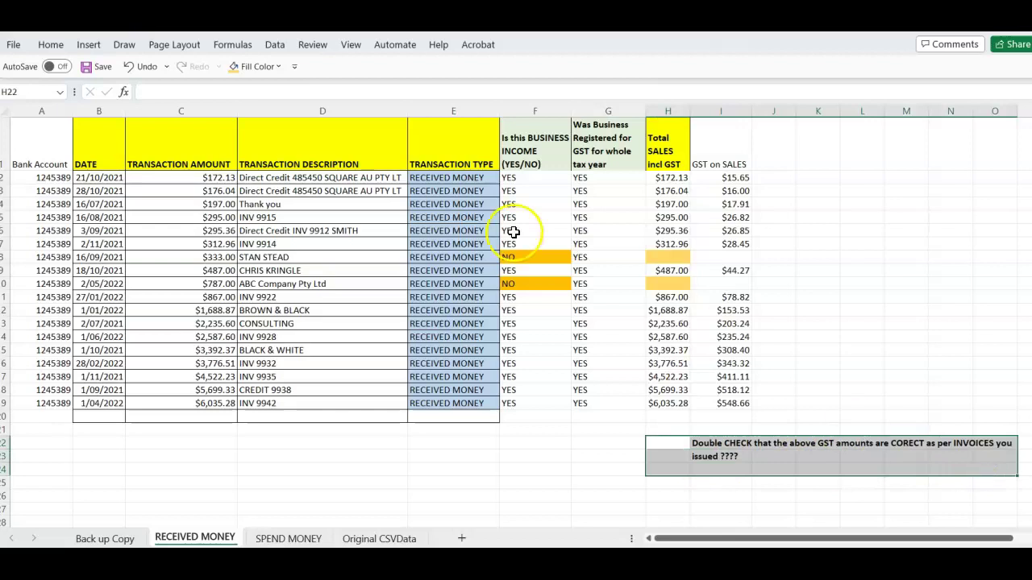
{"action": "key", "text": "Delete"}
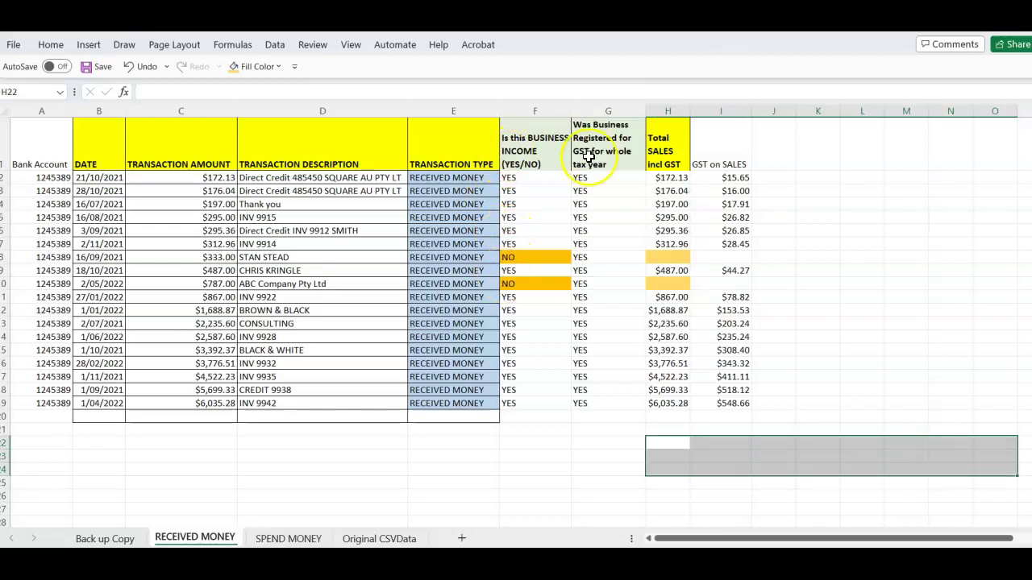
{"action": "left_click", "coordinate": [783, 218]}
{"action": "key", "text": "Up"}
{"action": "key", "text": "Up"}
{"action": "key", "text": "Up"}
{"action": "key", "text": "Up"}
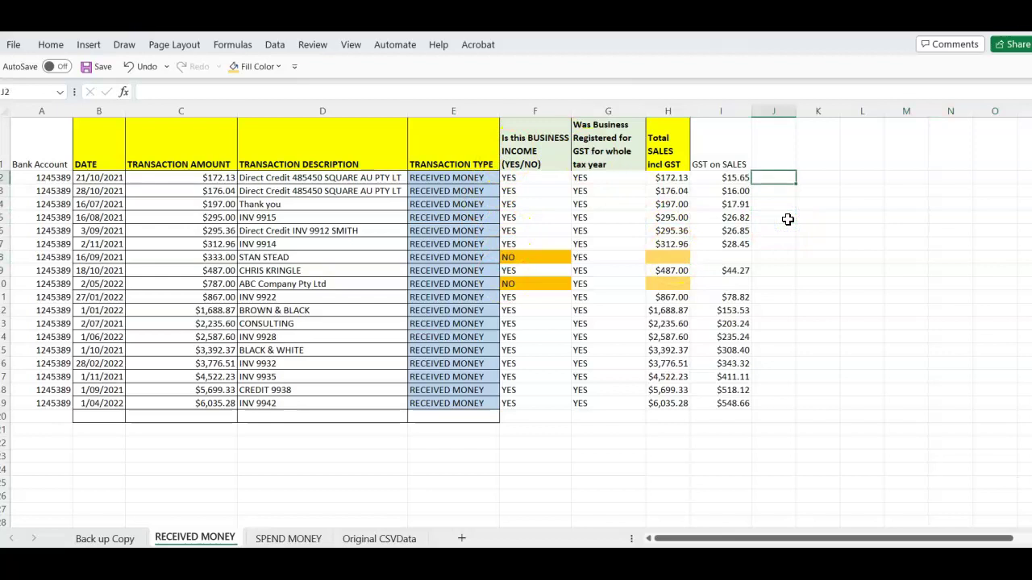
Type 'GST Exclusive Amount' in J1 and set it to wrap text
{"action": "type", "text": "GST Exclusive Amount"}
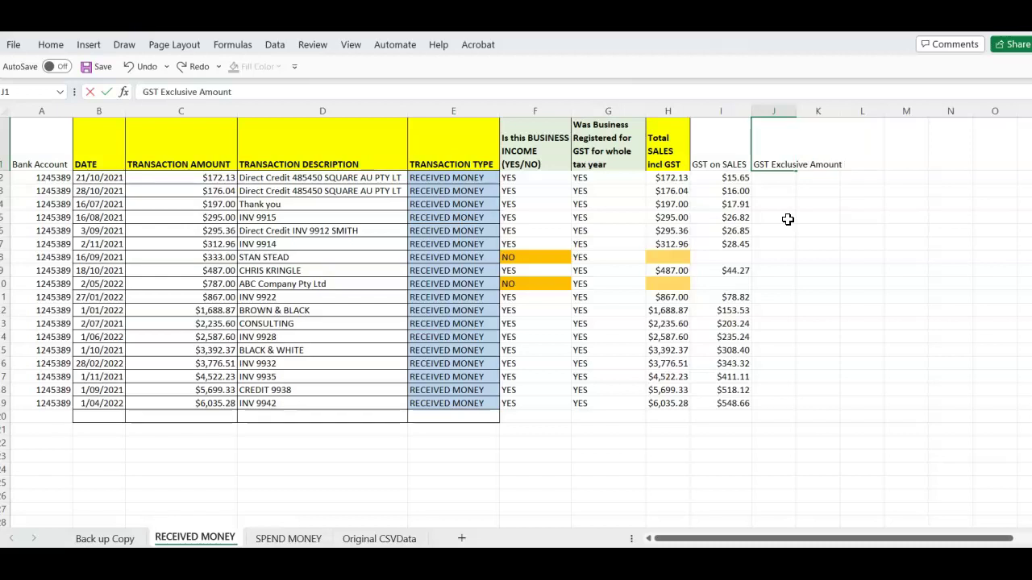
{"action": "right_click", "coordinate": [763, 148]}
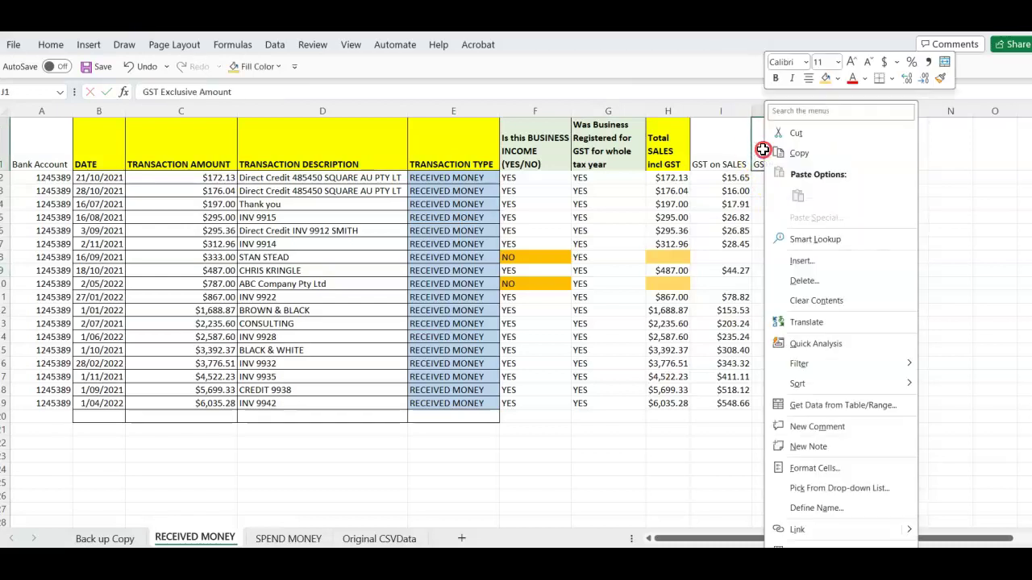
{"action": "left_click", "coordinate": [814, 467]}
{"action": "left_click", "coordinate": [641, 371]}
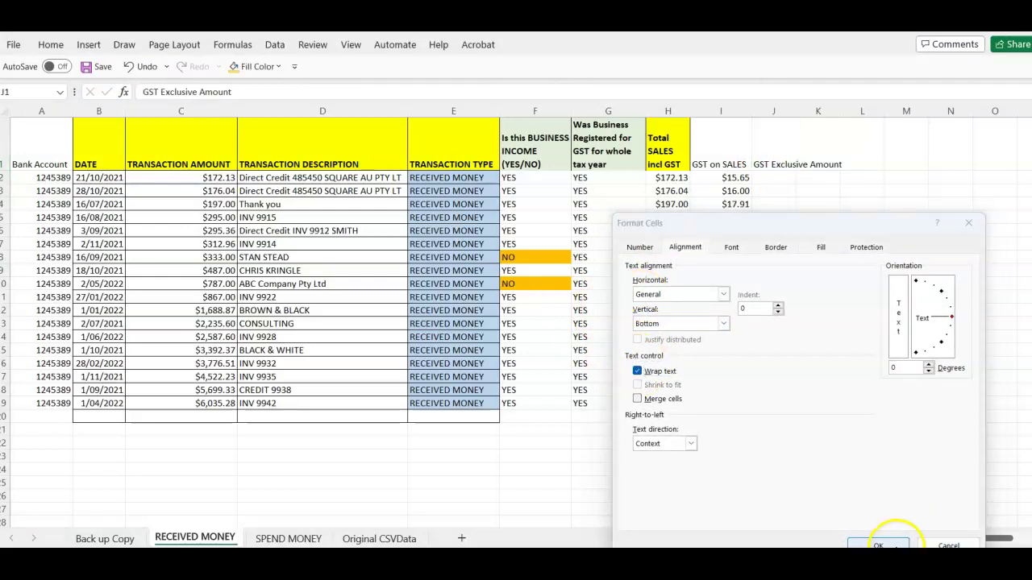
{"action": "left_click", "coordinate": [889, 542]}
Select the GST columns F1:I20 and bring up their border settings
{"action": "left_click_drag", "start_coordinate": [718, 145], "coordinate": [528, 415]}
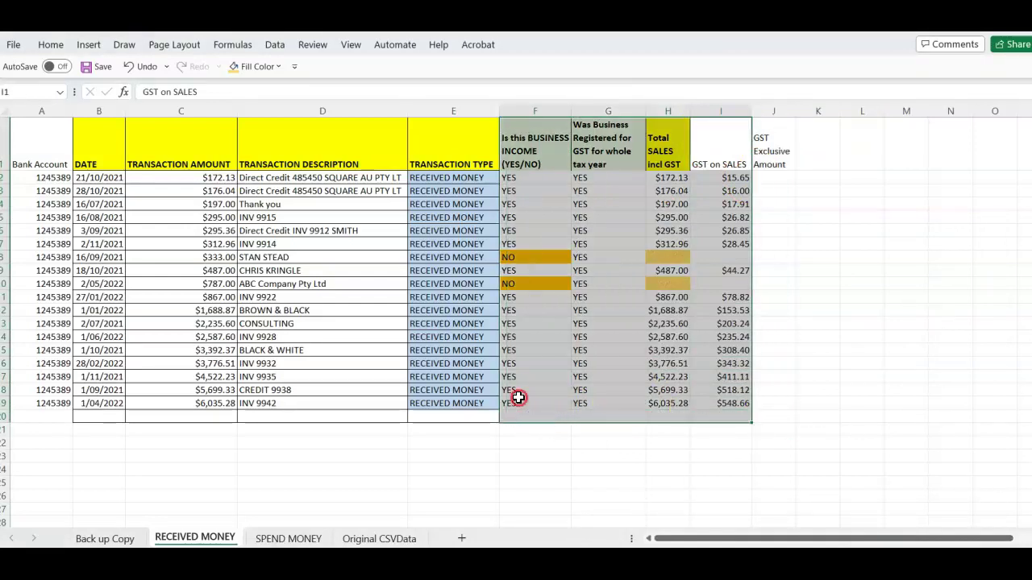
{"action": "right_click", "coordinate": [518, 397]}
{"action": "left_click", "coordinate": [571, 467]}
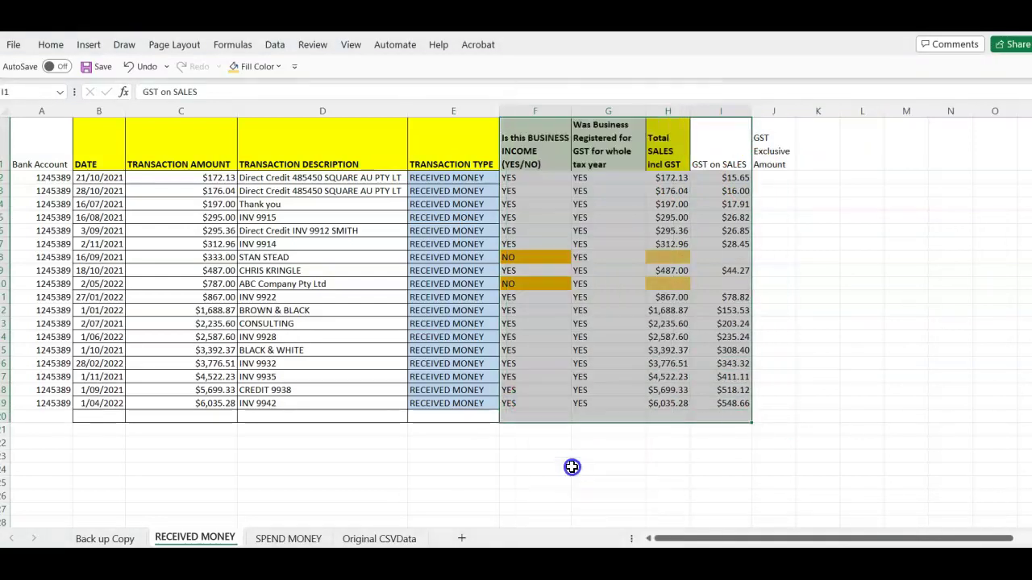
{"action": "left_click", "coordinate": [551, 247]}
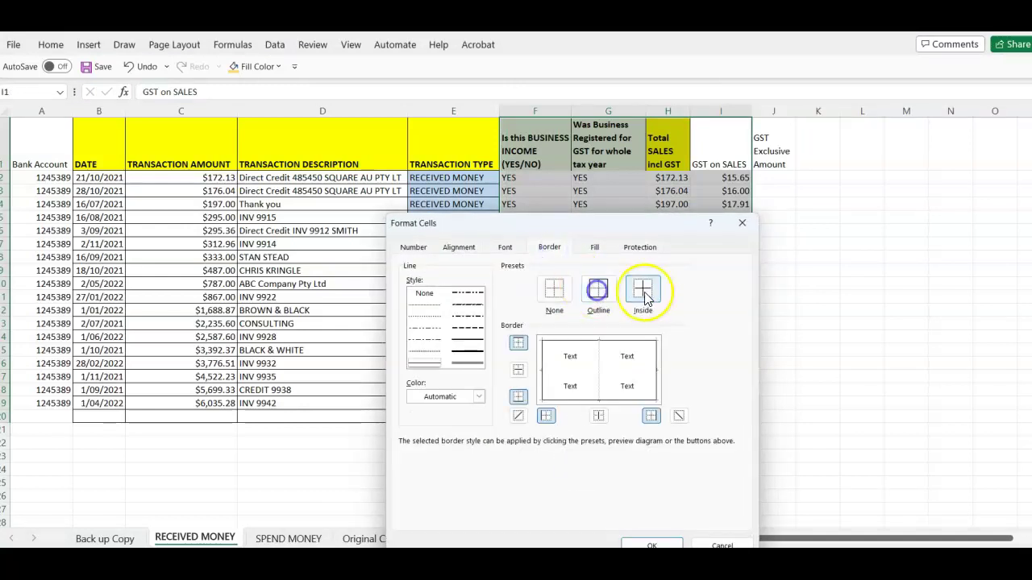
Apply inside gridlines, then AutoSum the sales column into H20 ($32,740.28)
{"action": "left_click", "coordinate": [652, 545]}
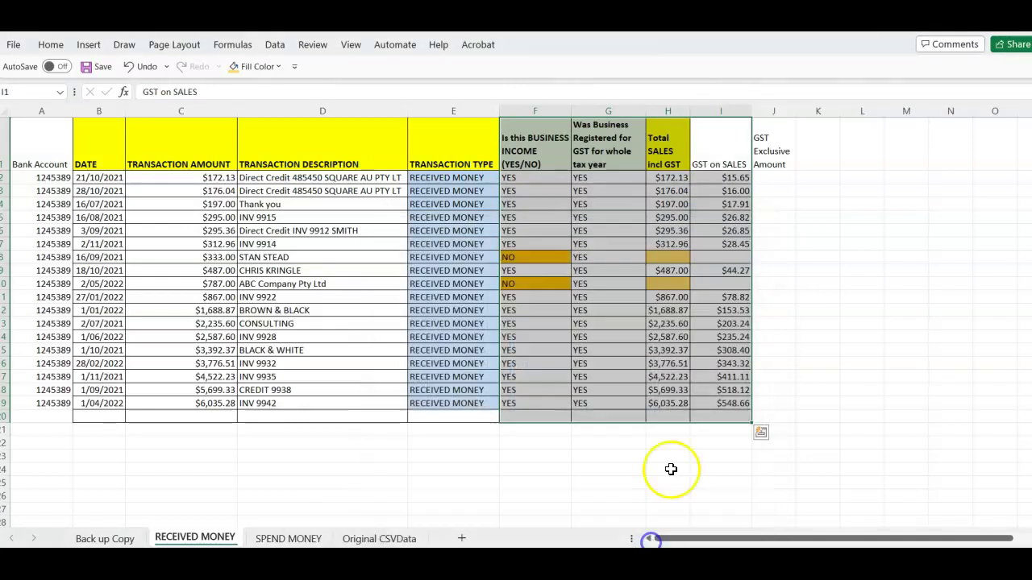
{"action": "left_click", "coordinate": [670, 469]}
{"action": "left_click_drag", "start_coordinate": [667, 177], "coordinate": [661, 415]}
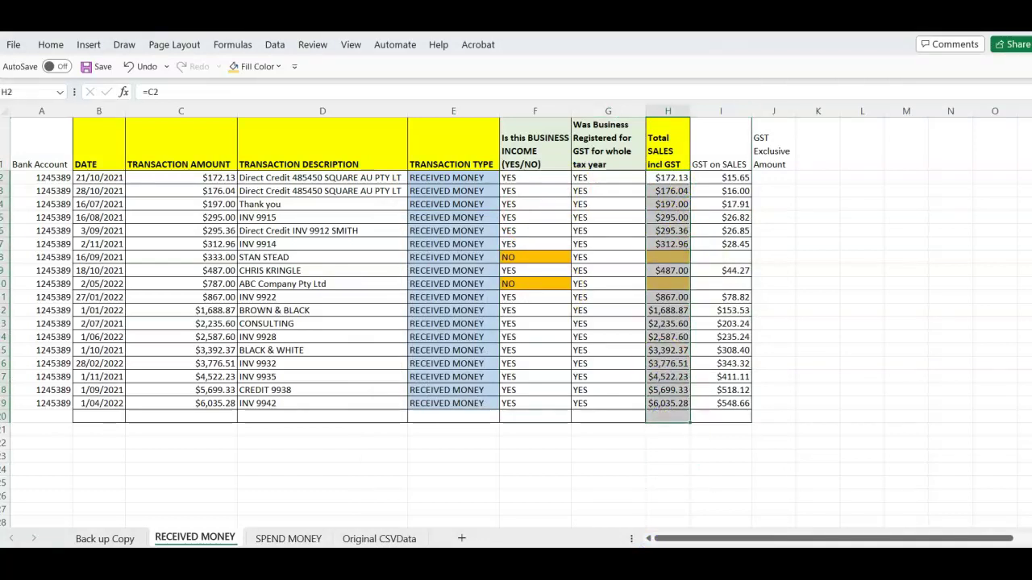
{"action": "left_click", "coordinate": [50, 44]}
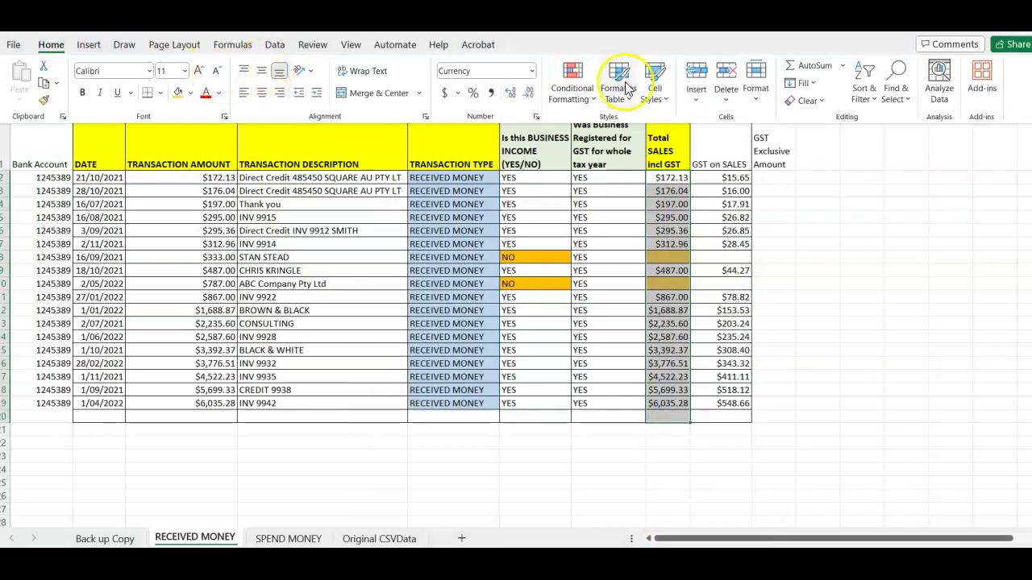
{"action": "left_click", "coordinate": [829, 68]}
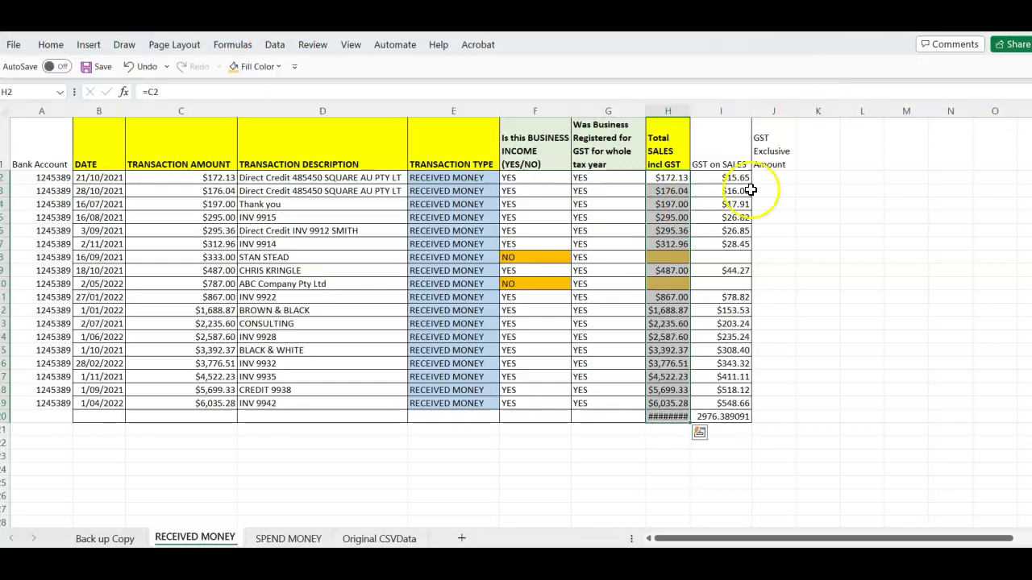
{"action": "left_click", "coordinate": [650, 455]}
Autofit column H and check the GST total 2976.389091 in I20
{"action": "left_click", "coordinate": [665, 416]}
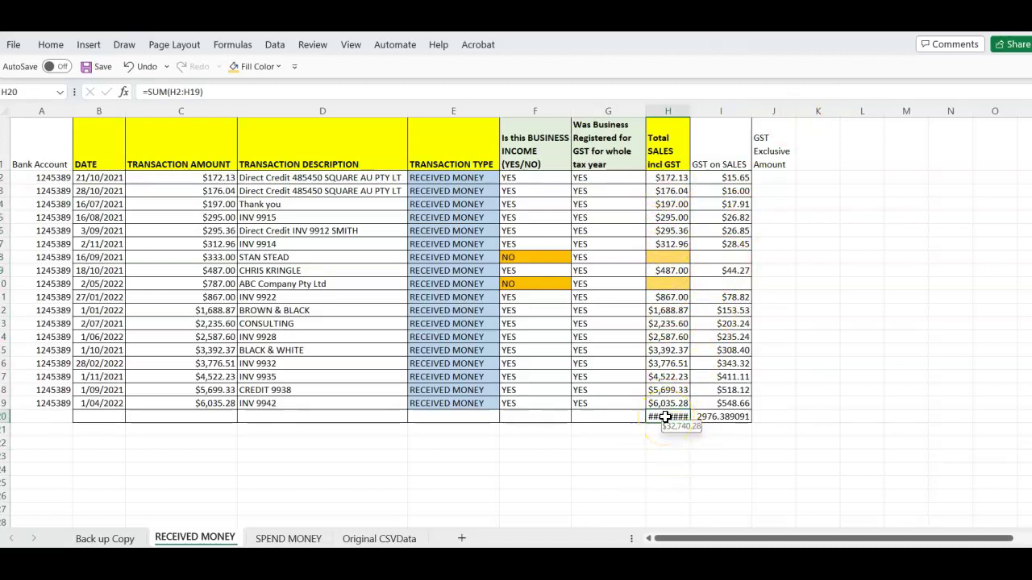
{"action": "left_click", "coordinate": [657, 455]}
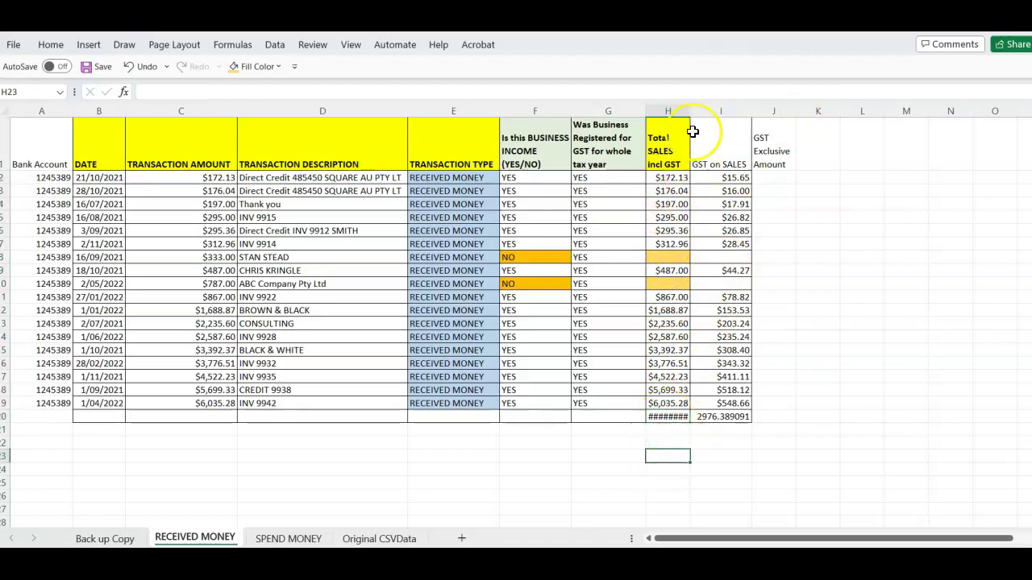
{"action": "double_click", "coordinate": [692, 116]}
{"action": "left_click", "coordinate": [735, 417]}
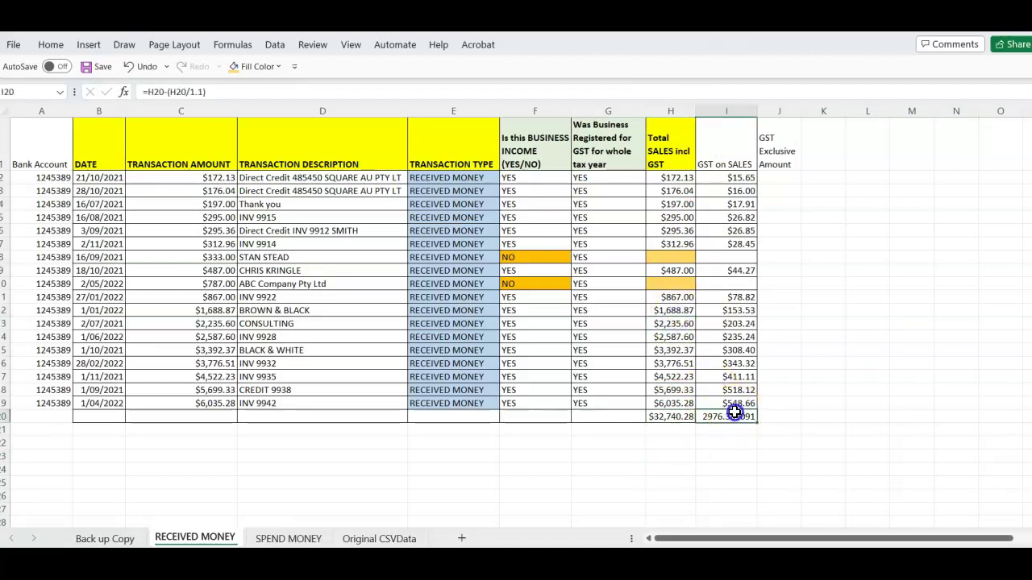
{"action": "left_click_drag", "start_coordinate": [670, 417], "coordinate": [715, 417]}
Format totals H20:I20 as $ currency with 0 decimals in 16-point font
{"action": "right_click", "coordinate": [708, 417]}
{"action": "left_click", "coordinate": [756, 464]}
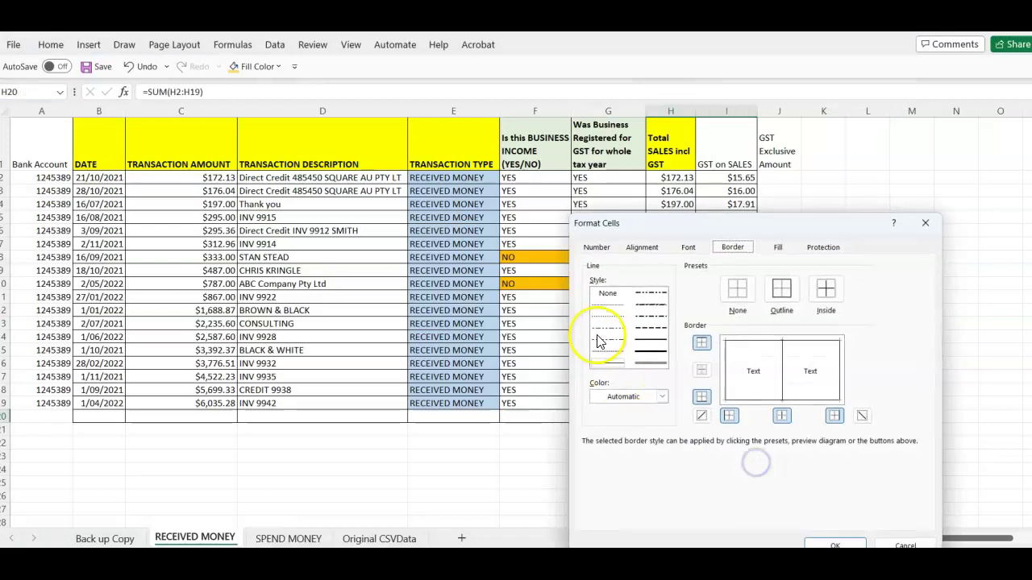
{"action": "left_click", "coordinate": [597, 247]}
{"action": "left_click", "coordinate": [598, 297]}
{"action": "left_click", "coordinate": [786, 314]}
{"action": "left_click", "coordinate": [786, 313]}
{"action": "left_click", "coordinate": [751, 326]}
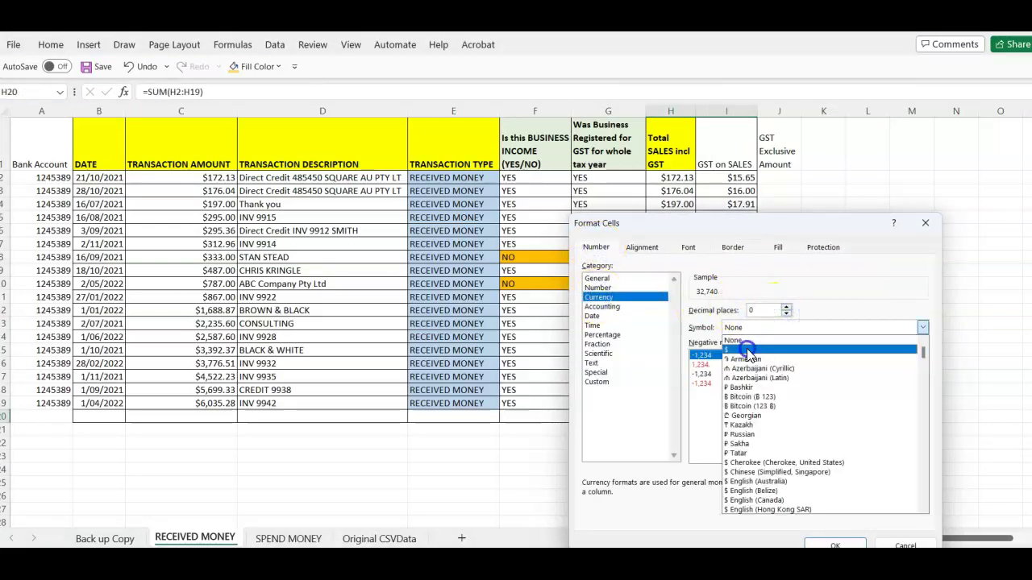
{"action": "left_click", "coordinate": [748, 351]}
{"action": "left_click", "coordinate": [688, 248]}
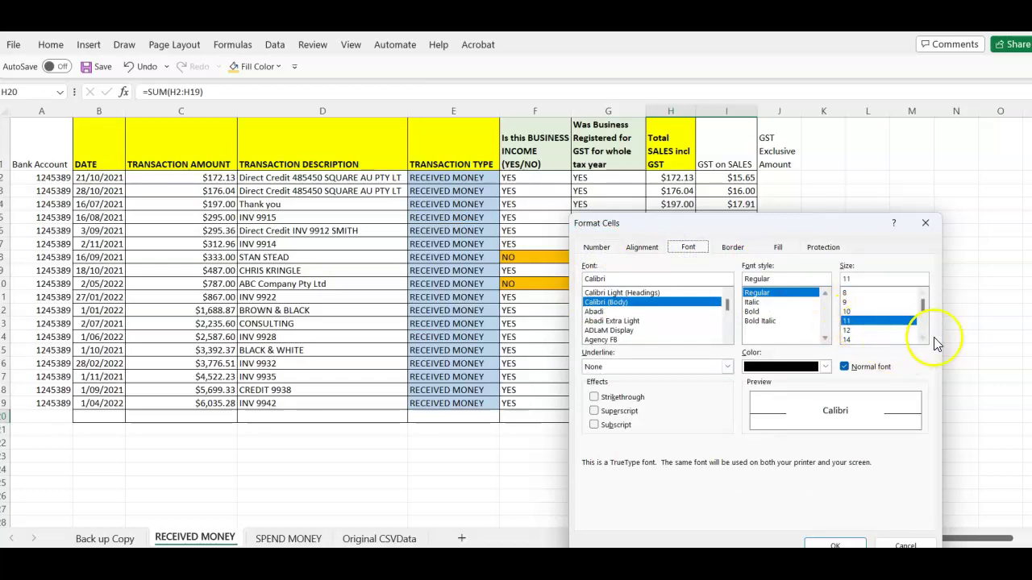
{"action": "left_click", "coordinate": [922, 340]}
{"action": "left_click", "coordinate": [868, 339]}
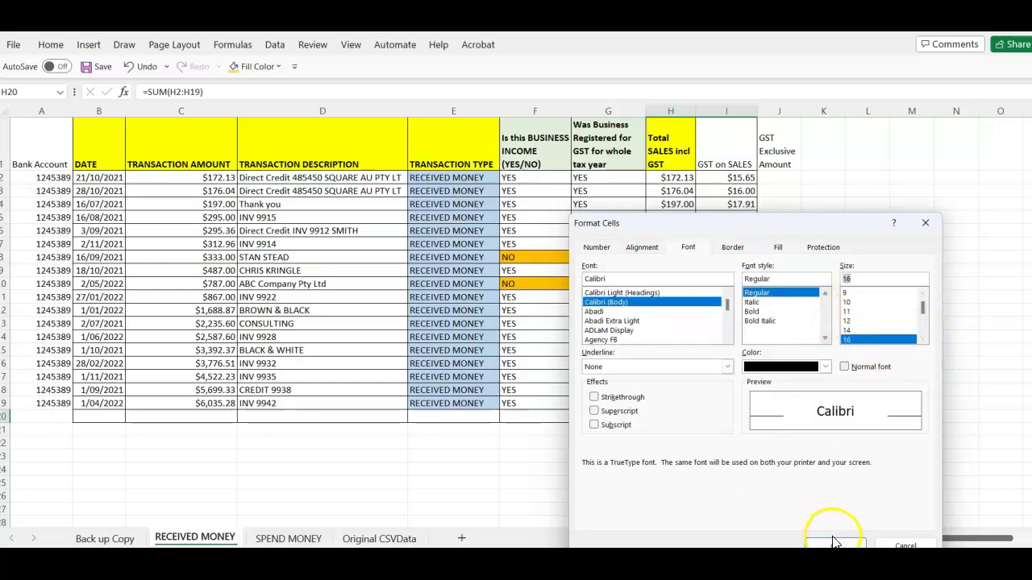
{"action": "left_click", "coordinate": [830, 545]}
{"action": "left_click", "coordinate": [699, 499]}
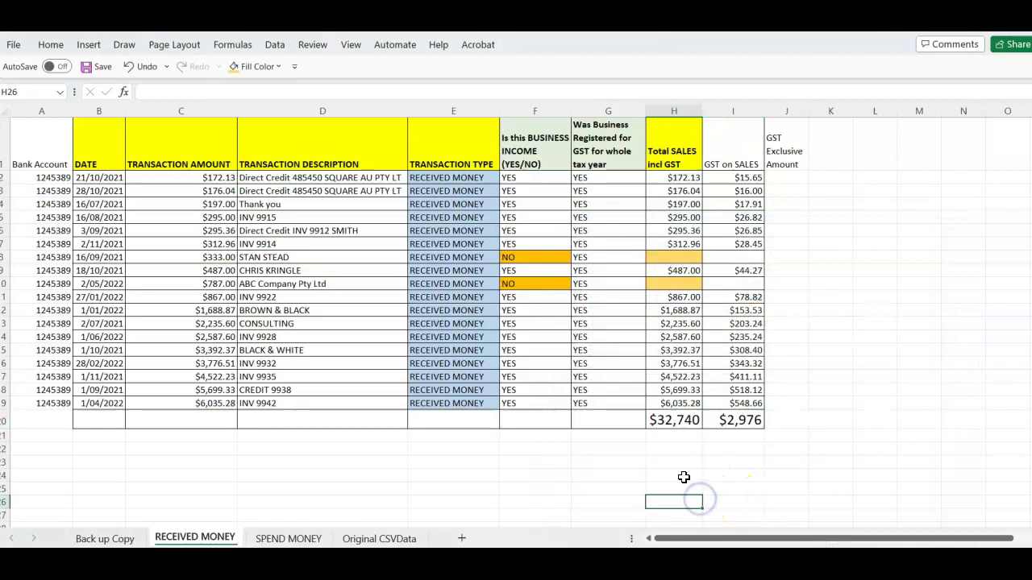
Enter =H2-I2 in J2, copy it down J3:J19, and remove the bold
{"action": "left_click", "coordinate": [862, 271]}
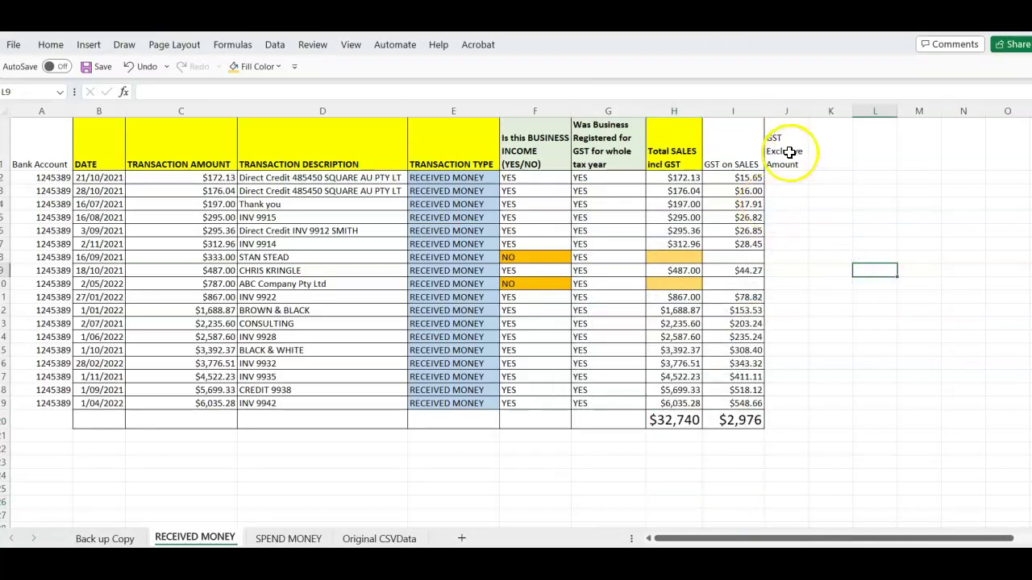
{"action": "left_click", "coordinate": [785, 178]}
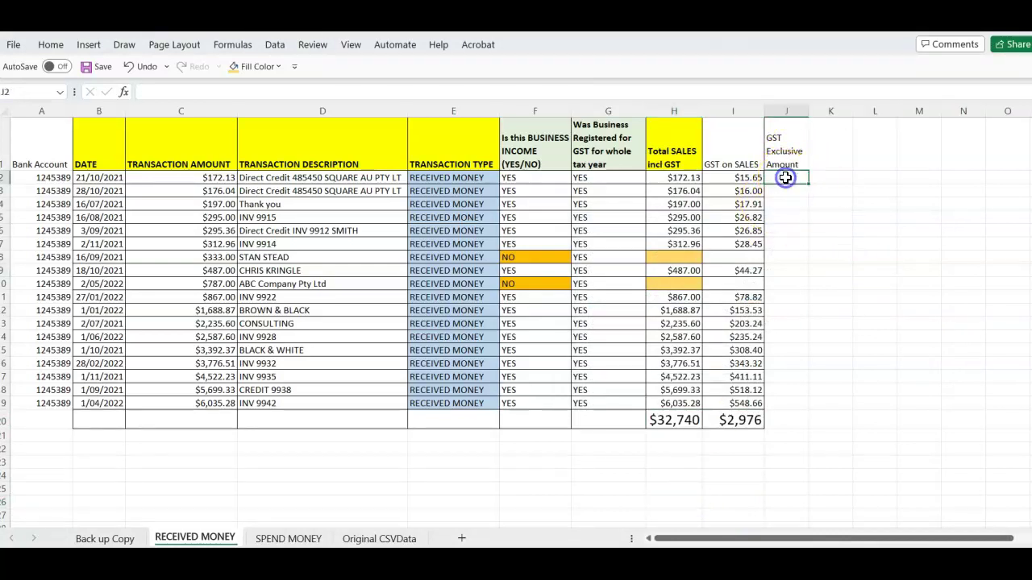
{"action": "type", "text": "="}
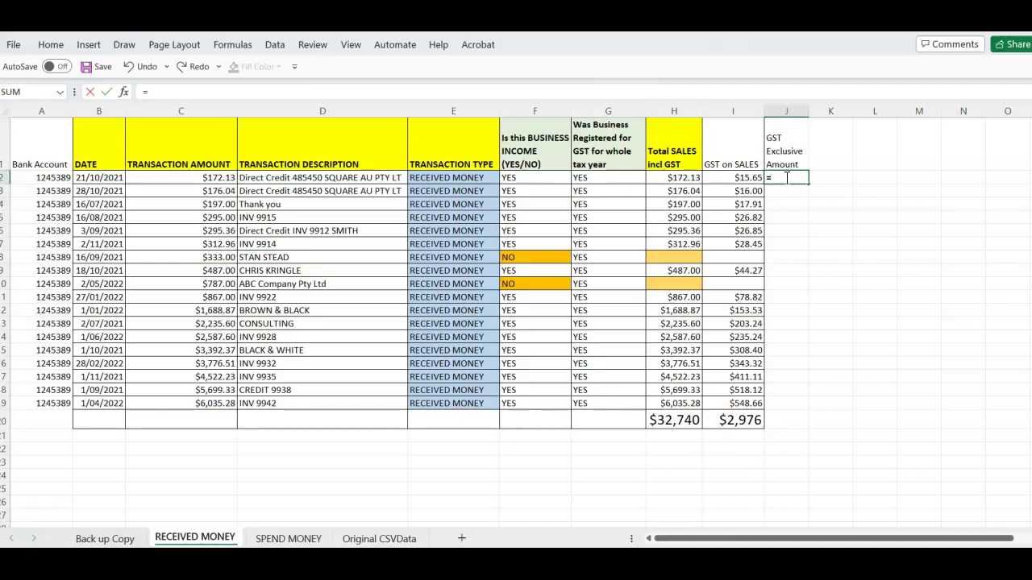
{"action": "type", "text": "H2"}
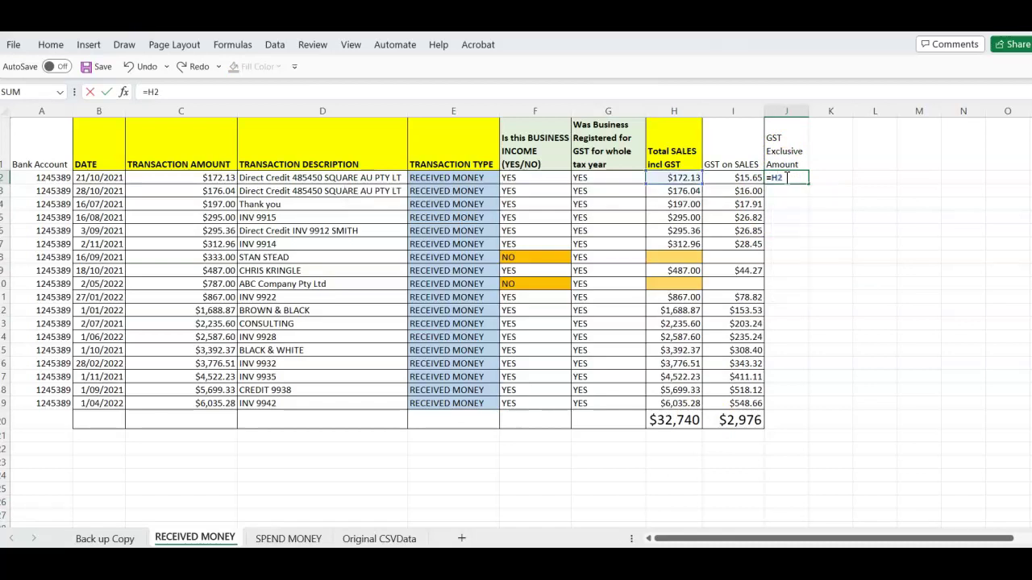
{"action": "type", "text": "-I2"}
{"action": "key", "text": "Return"}
{"action": "left_click", "coordinate": [793, 240]}
{"action": "left_click", "coordinate": [789, 179]}
{"action": "key", "text": "ctrl+c"}
{"action": "left_click_drag", "start_coordinate": [787, 191], "coordinate": [784, 402]}
{"action": "key", "text": "ctrl+v"}
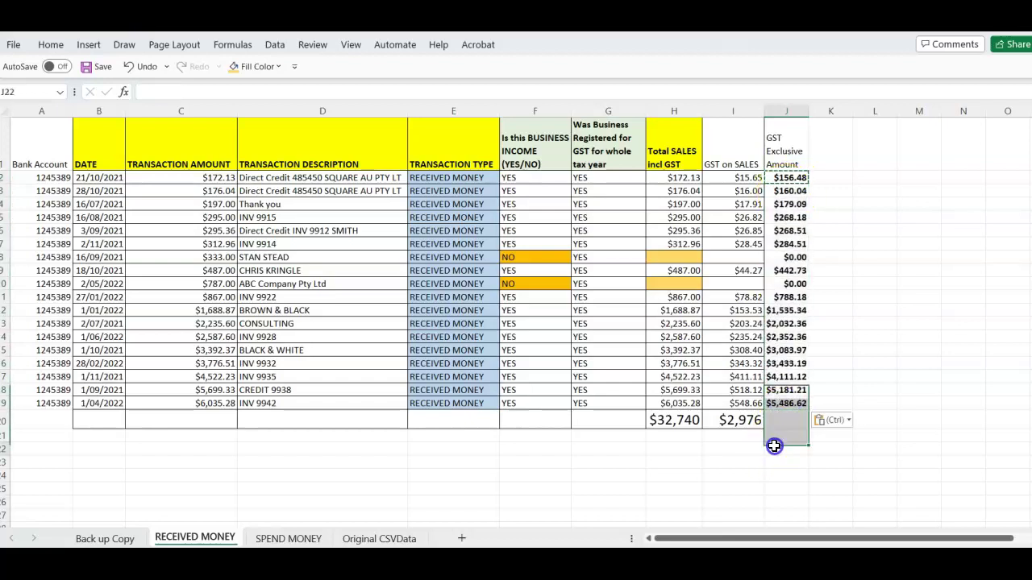
{"action": "left_click_drag", "start_coordinate": [786, 177], "coordinate": [785, 403]}
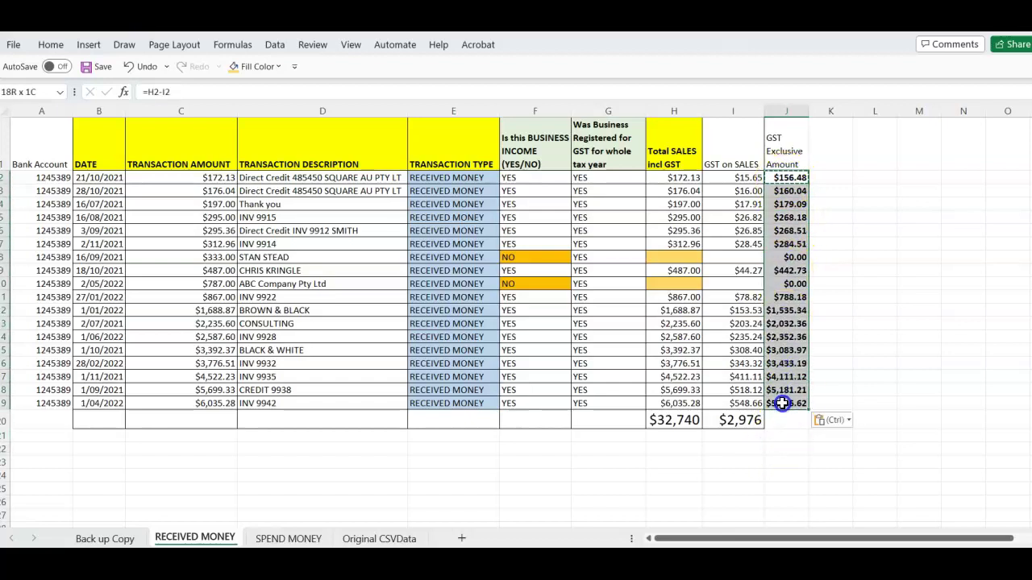
{"action": "key", "text": "ctrl+b"}
{"action": "left_click", "coordinate": [758, 434]}
Copy the I20 total formula into J20, showing $271
{"action": "left_click", "coordinate": [734, 418]}
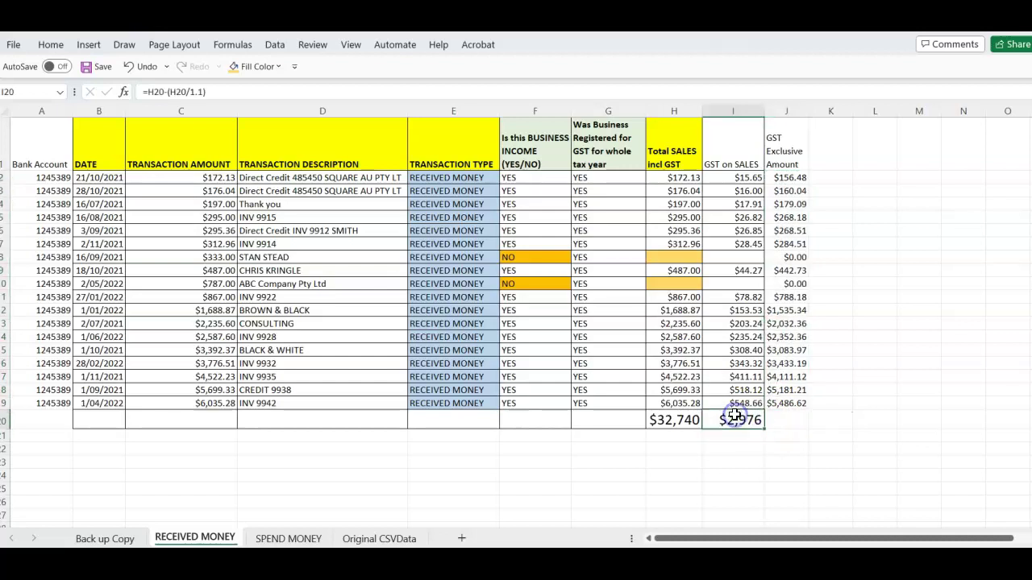
{"action": "key", "text": "Right"}
{"action": "key", "text": "ctrl+v"}
{"action": "key", "text": "Down"}
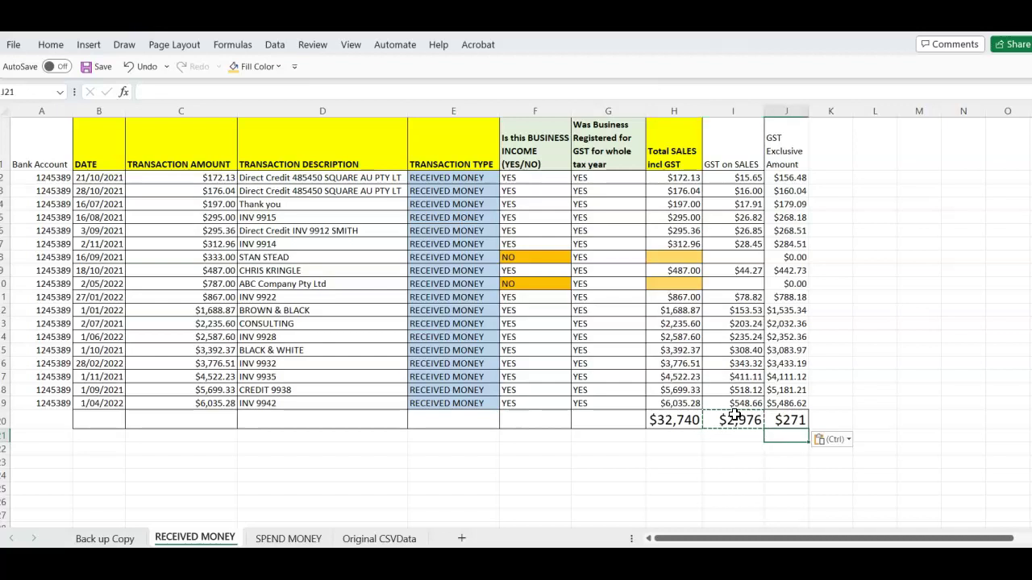
{"action": "key", "text": "Up"}
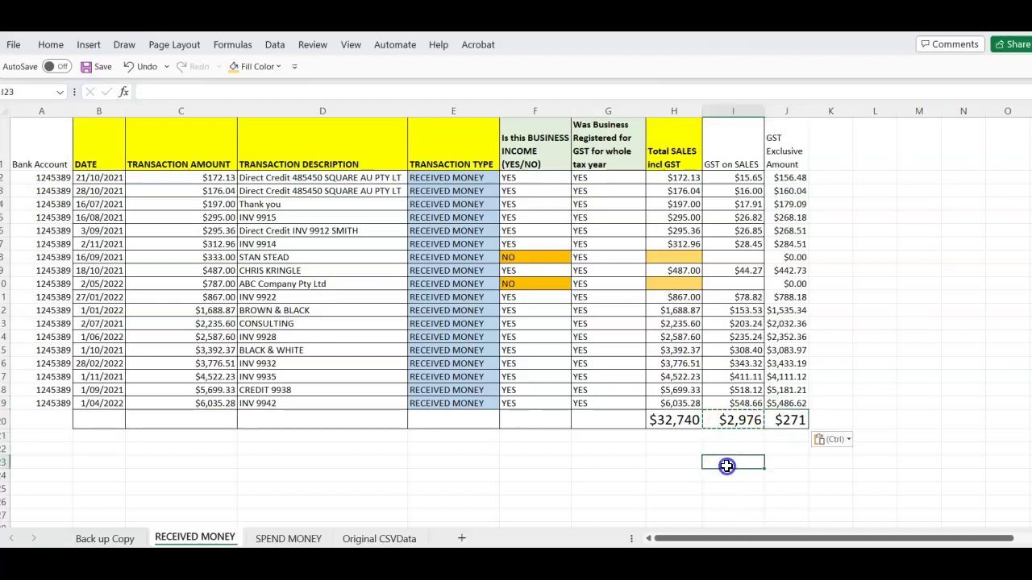
{"action": "left_click", "coordinate": [779, 178]}
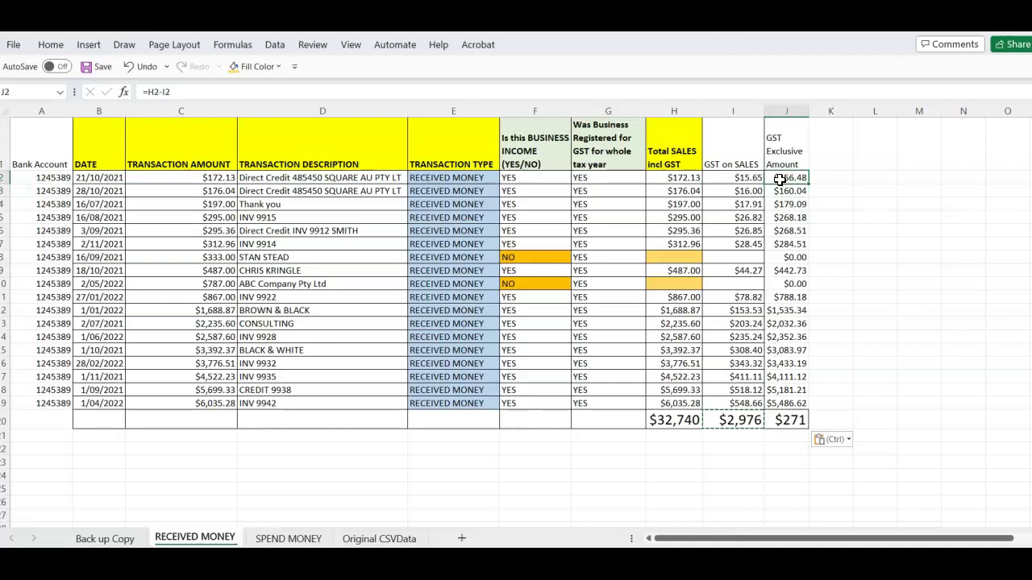
Fill J3:J19 with J2's GST-exclusive amount formula
{"action": "key", "text": "ctrl+c"}
{"action": "left_click_drag", "start_coordinate": [788, 192], "coordinate": [778, 397]}
{"action": "key", "text": "ctrl+v"}
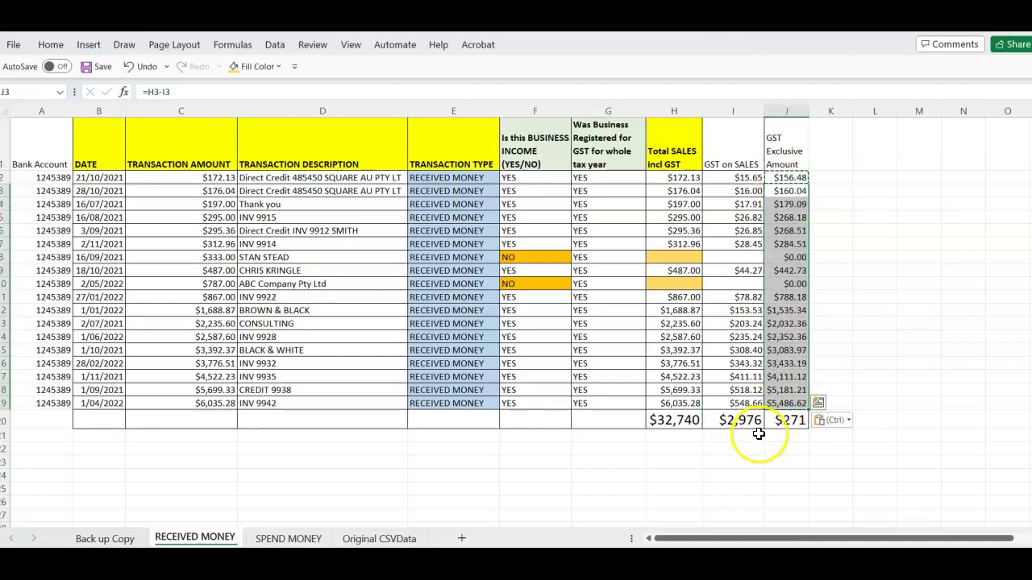
{"action": "left_click", "coordinate": [786, 433]}
Try copying the GST total formula into J20, then delete that incorrect total
{"action": "key", "text": "Escape"}
{"action": "key", "text": "Up"}
{"action": "key", "text": "Left"}
{"action": "key", "text": "ctrl+c"}
{"action": "key", "text": "Right"}
{"action": "key", "text": "ctrl+v"}
{"action": "key", "text": "Down"}
{"action": "key", "text": "Up"}
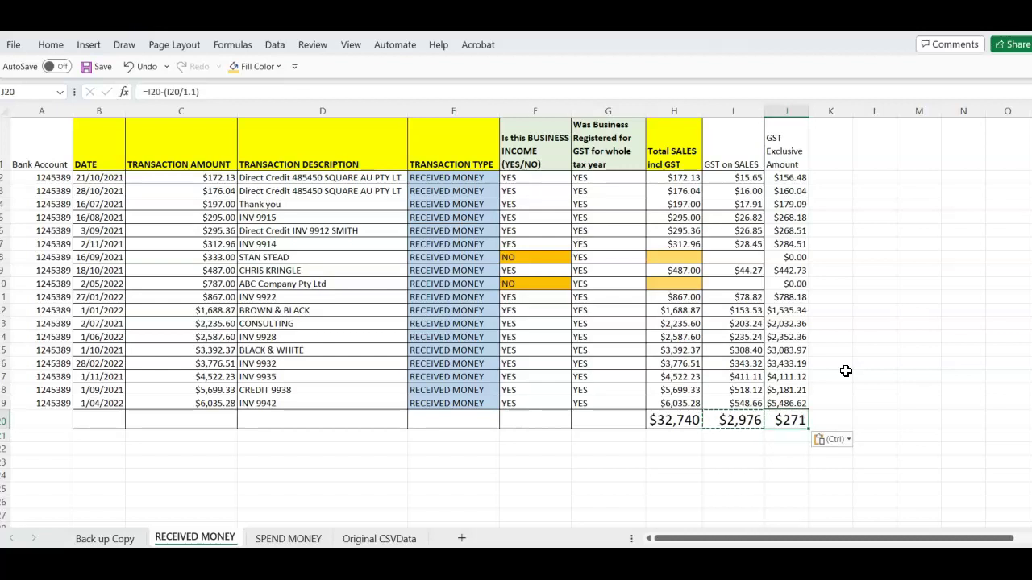
{"action": "left_click", "coordinate": [750, 449]}
{"action": "left_click", "coordinate": [789, 417]}
{"action": "key", "text": "Delete"}
{"action": "left_click", "coordinate": [735, 481]}
AutoSum the GST-exclusive column into J20 and autofit column J to show $29,764
{"action": "left_click_drag", "start_coordinate": [788, 177], "coordinate": [785, 418]}
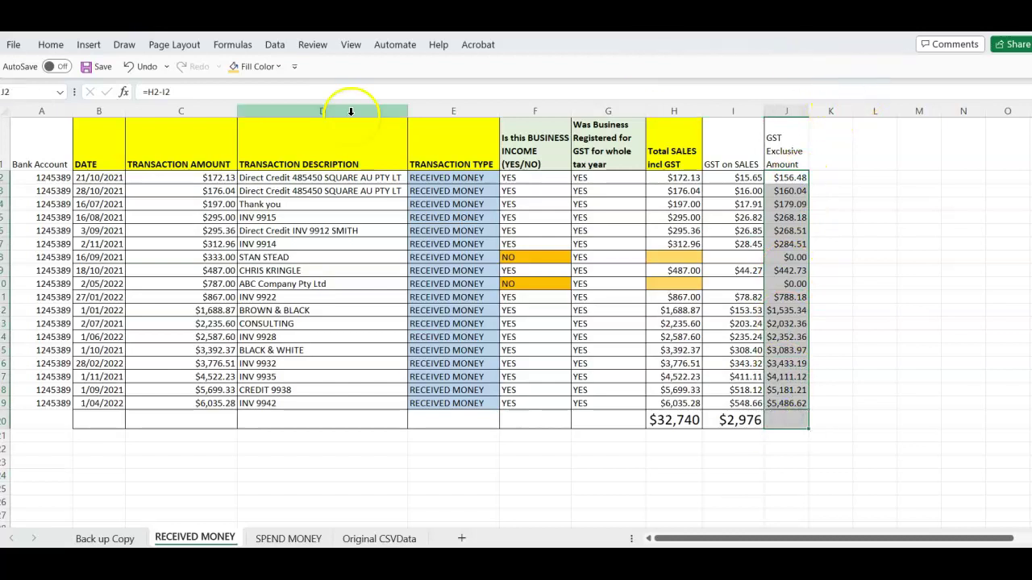
{"action": "left_click", "coordinate": [69, 43]}
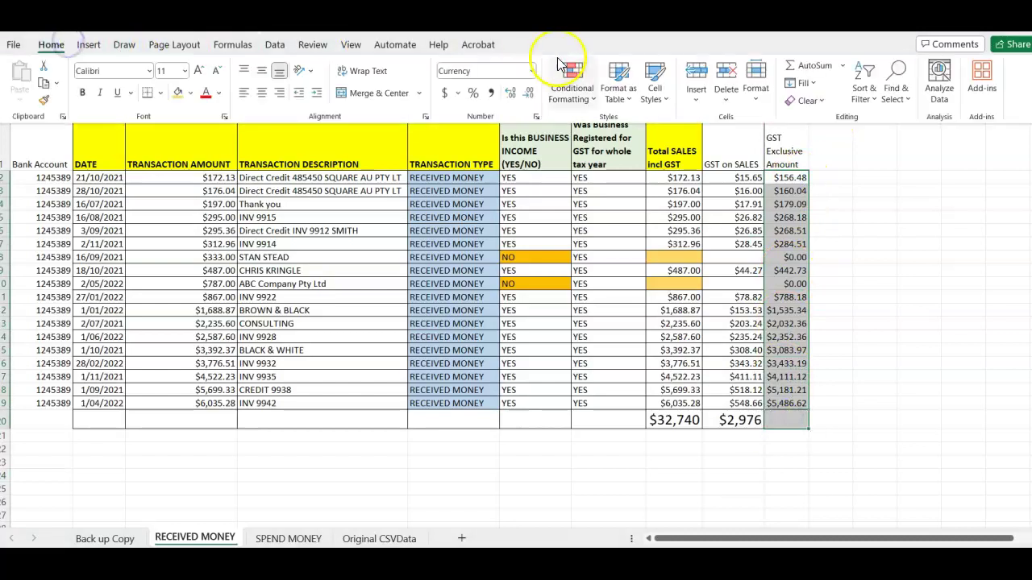
{"action": "left_click", "coordinate": [816, 69]}
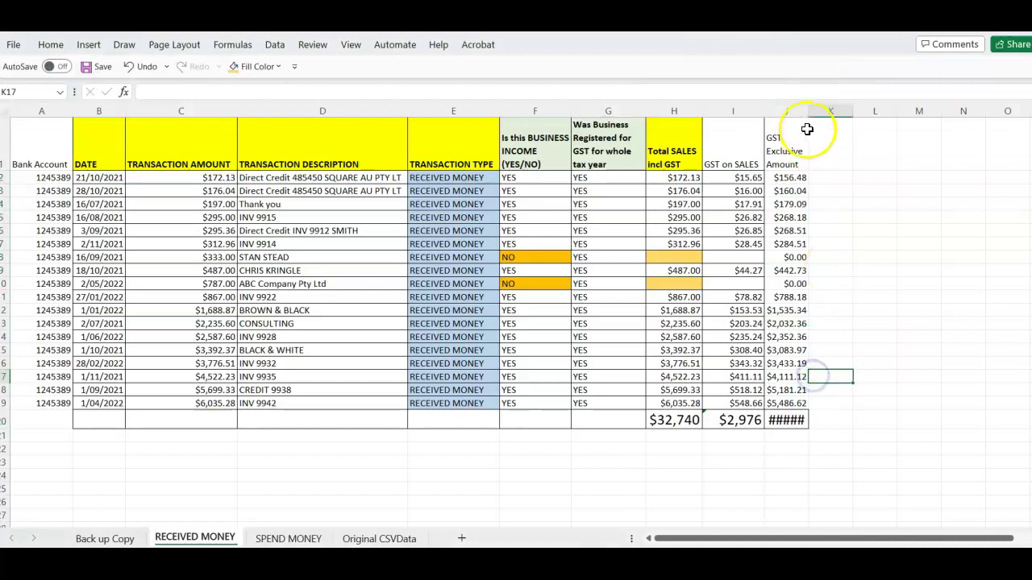
{"action": "double_click", "coordinate": [808, 111]}
{"action": "left_click", "coordinate": [699, 400]}
{"action": "left_click", "coordinate": [753, 454]}
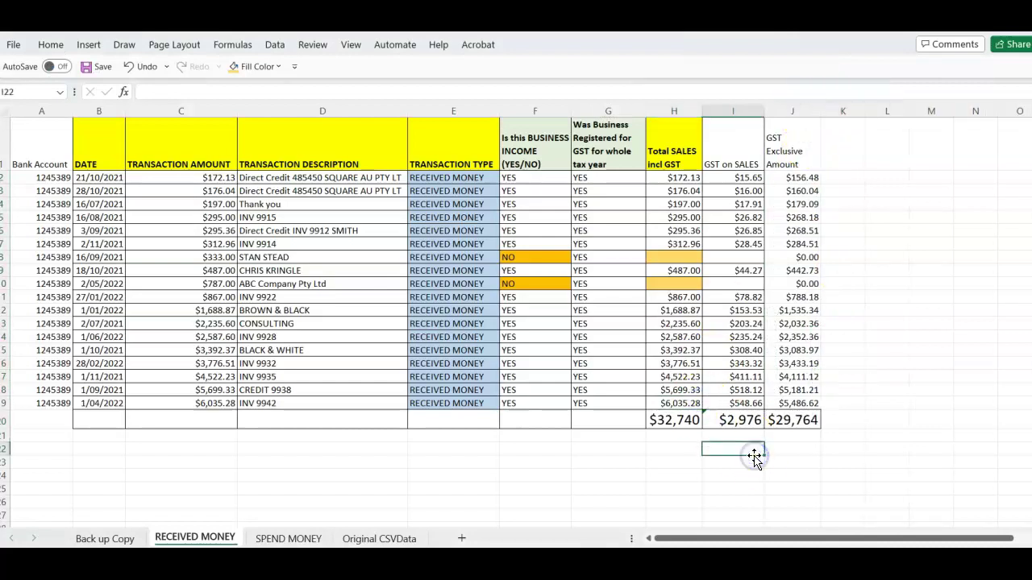
{"action": "key", "text": "Left"}
Label H22 'CHECK TOTAL' and enter =I20+J20 in H23, giving $32,740
{"action": "type", "text": "CH"}
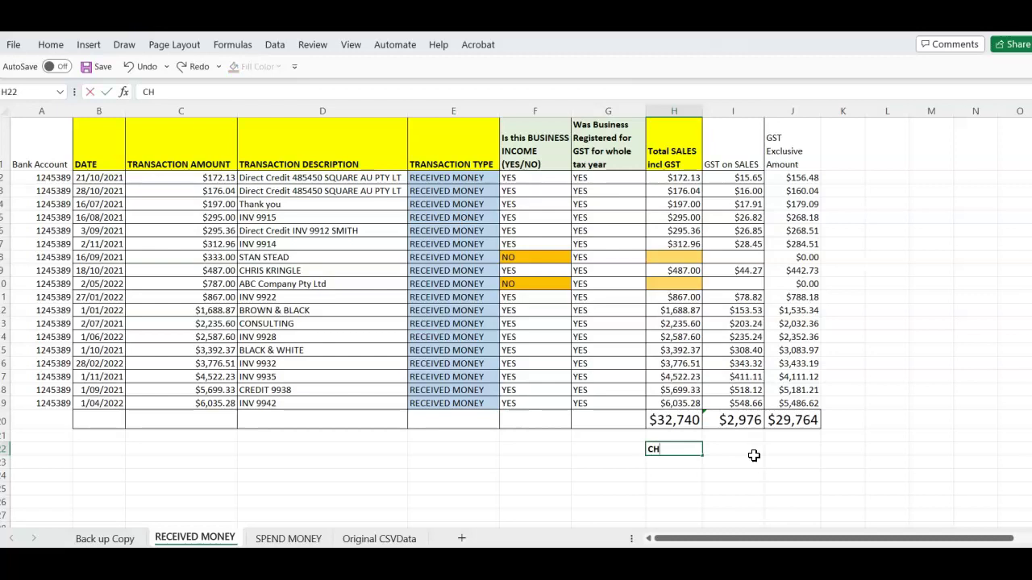
{"action": "type", "text": "ECK TOTAL"}
{"action": "key", "text": "Return"}
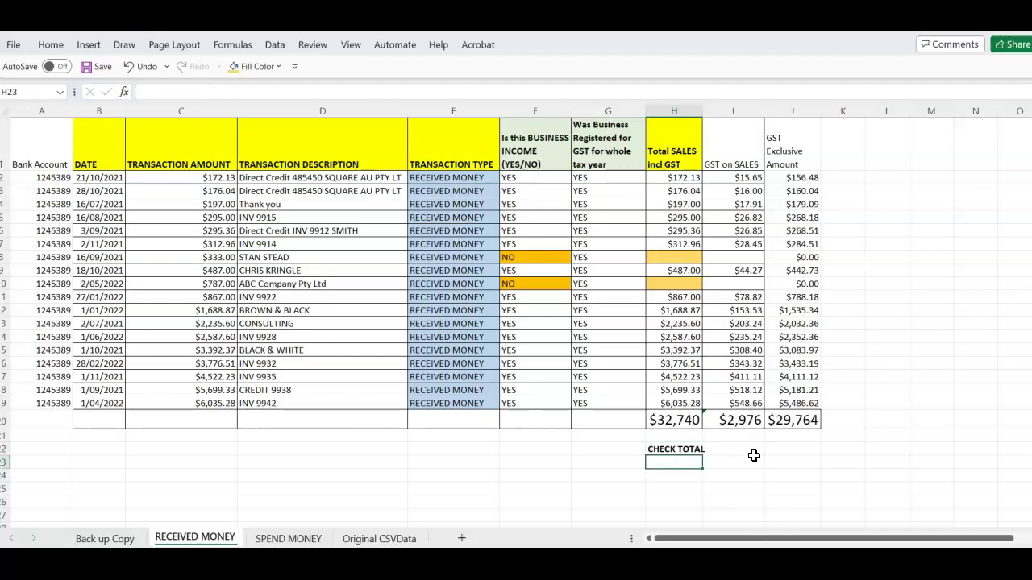
{"action": "type", "text": "="}
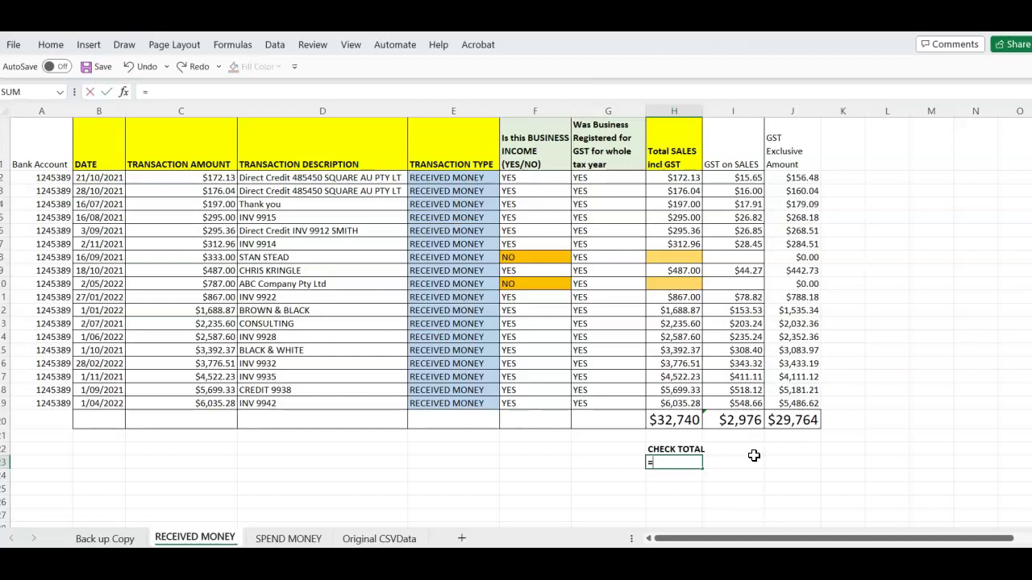
{"action": "type", "text": "I20"}
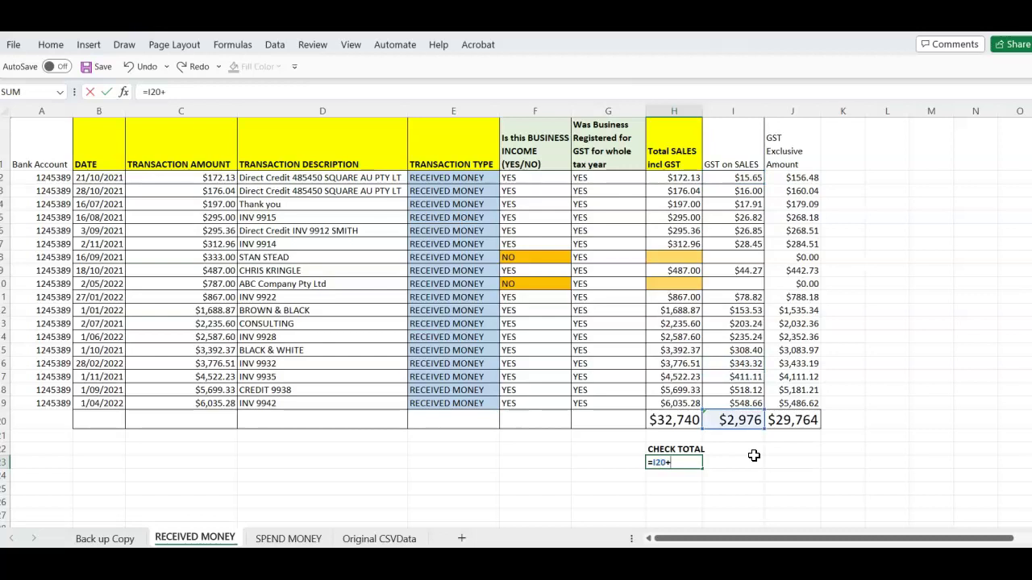
{"action": "type", "text": "+J20"}
{"action": "key", "text": "Return"}
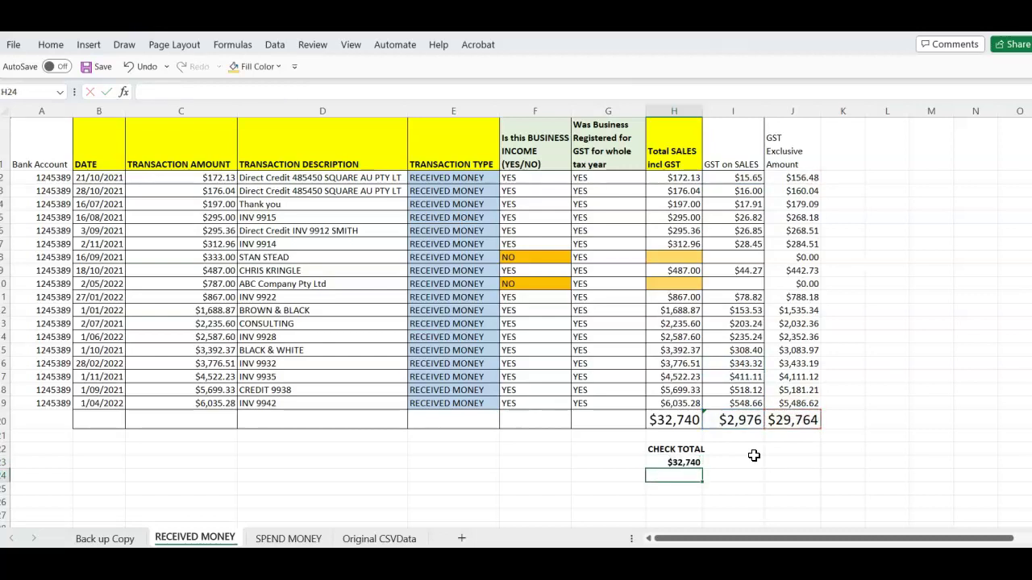
Fill the H20 sales total and the H23 check total with green
{"action": "left_click", "coordinate": [674, 420]}
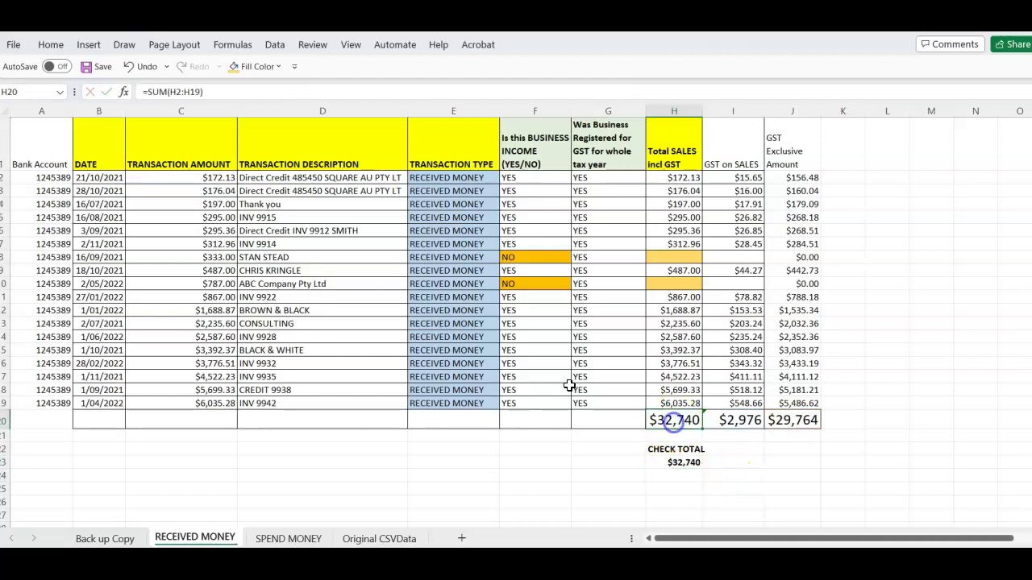
{"action": "left_click", "coordinate": [51, 45]}
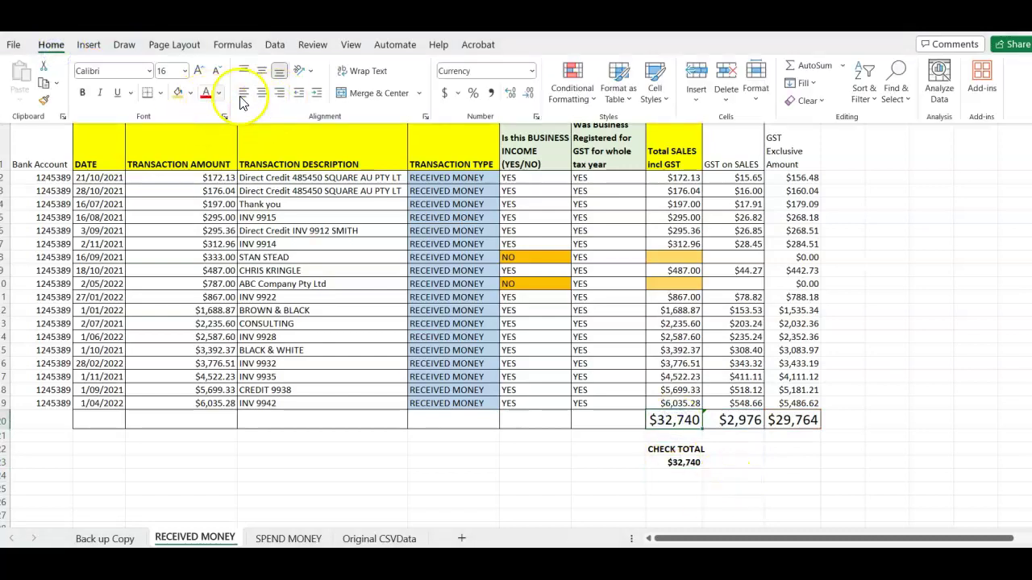
{"action": "left_click", "coordinate": [191, 94]}
{"action": "left_click", "coordinate": [223, 221]}
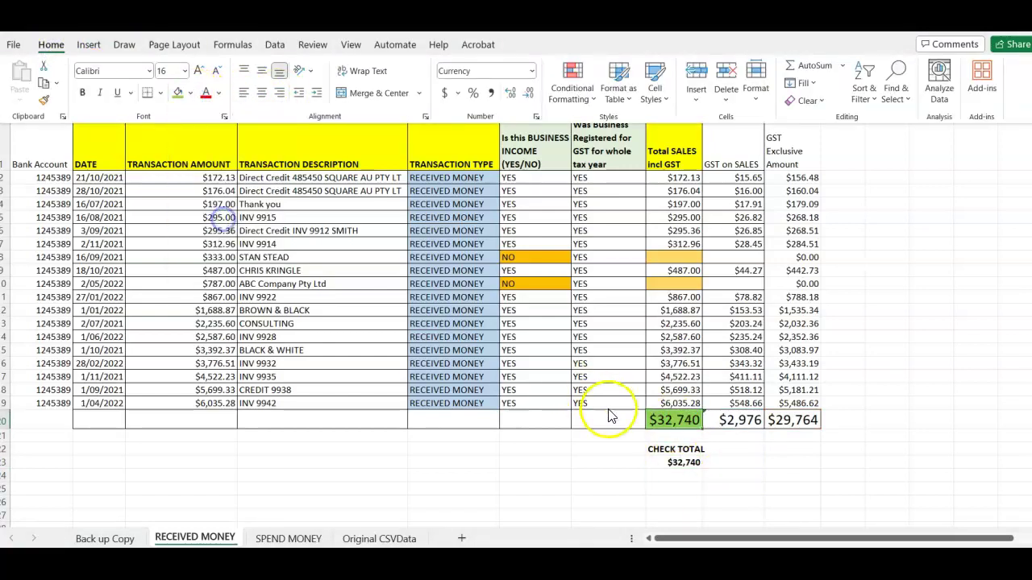
{"action": "left_click", "coordinate": [683, 462]}
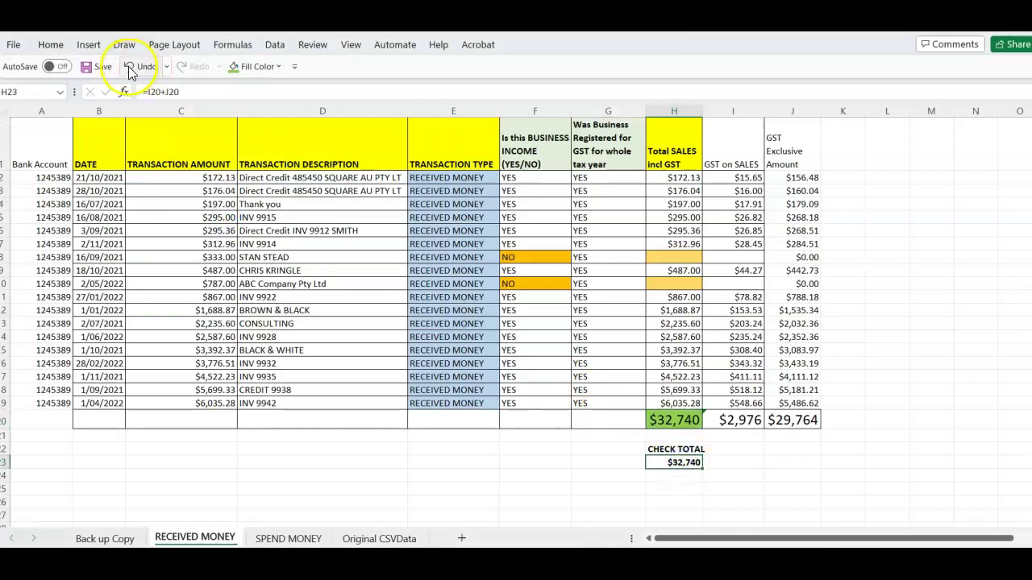
{"action": "left_click", "coordinate": [236, 66]}
{"action": "left_click", "coordinate": [451, 462]}
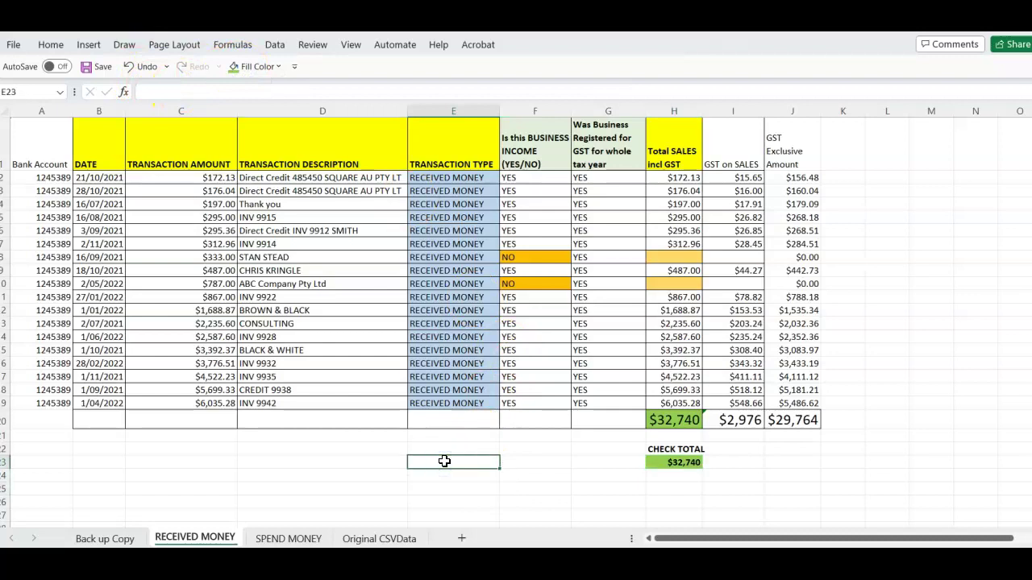
{"action": "key", "text": "Left"}
{"action": "key", "text": "Left"}
{"action": "key", "text": "Left"}
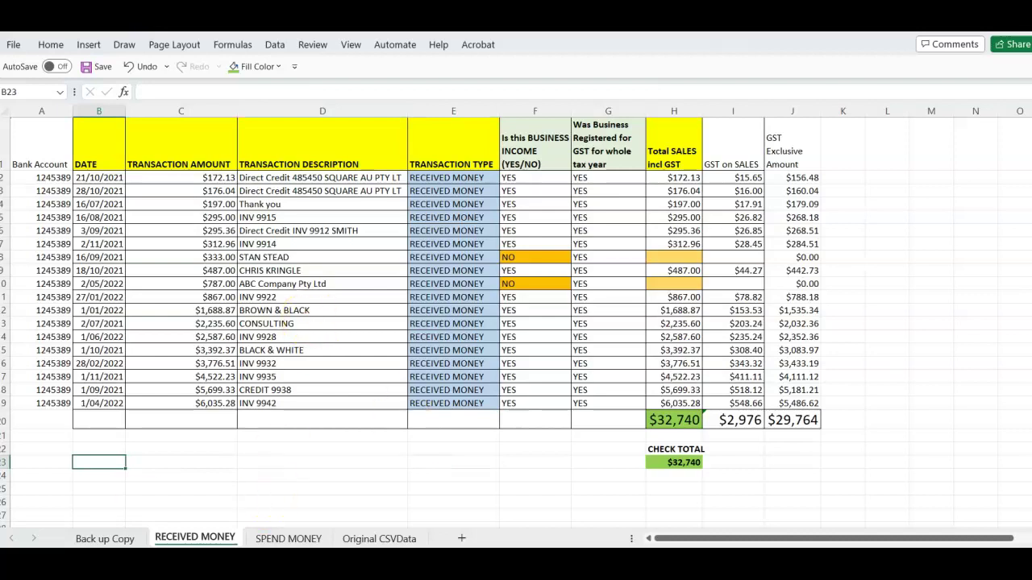
{"action": "left_click", "coordinate": [250, 564]}
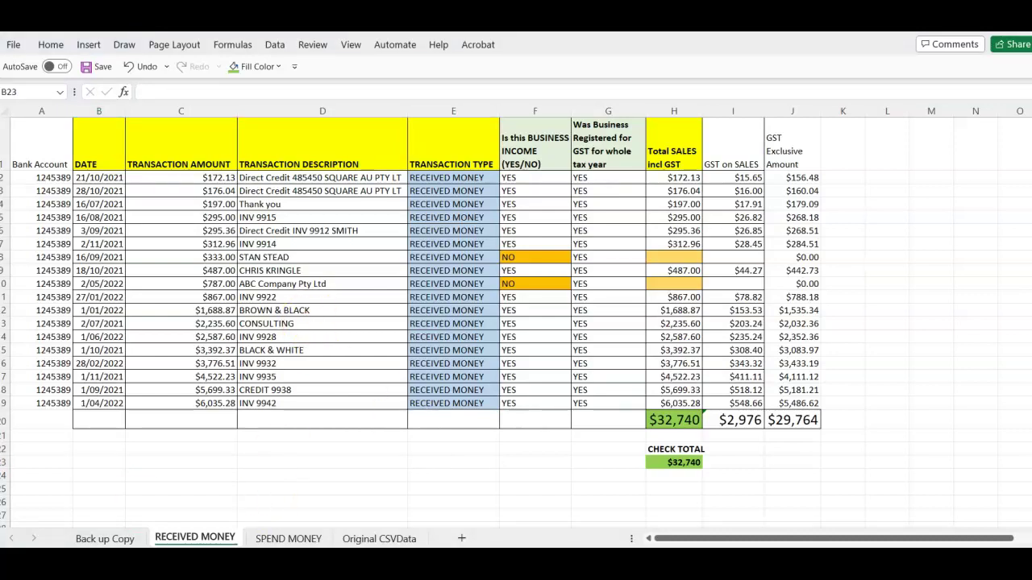